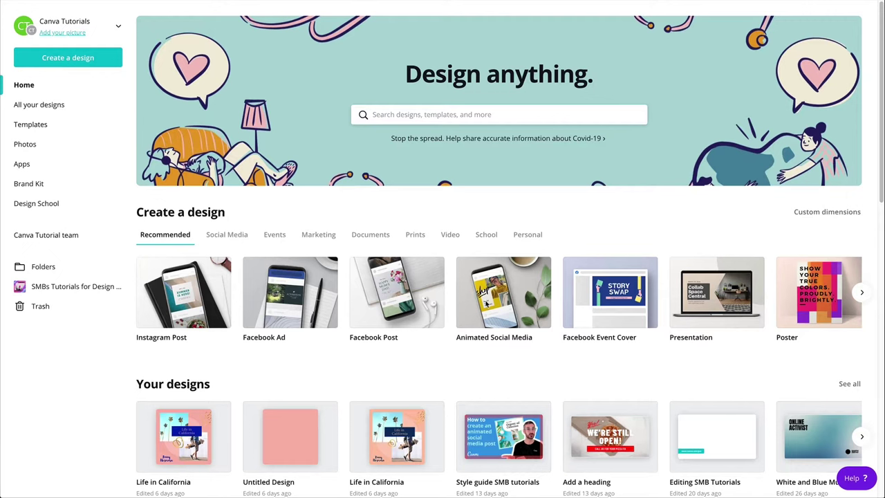
# - Show the Recent and Suggested design searches from the Canva home page search bar
pyautogui.click(416, 117)
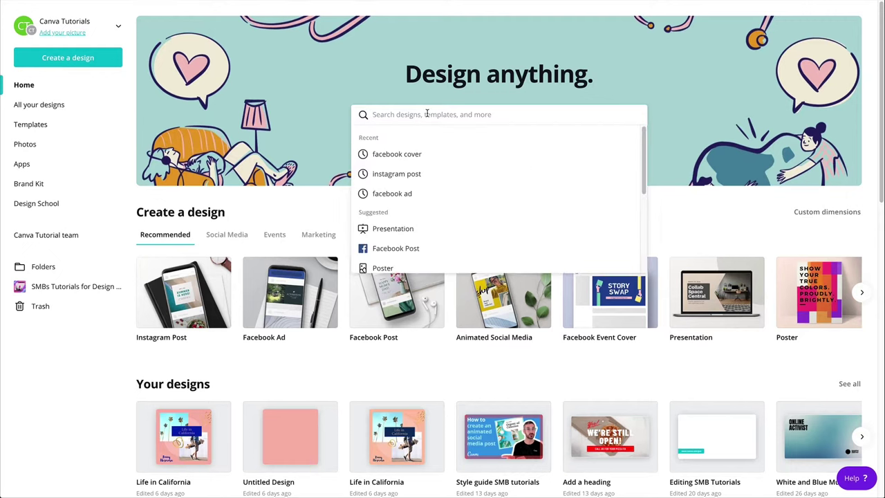
pyautogui.click(409, 156)
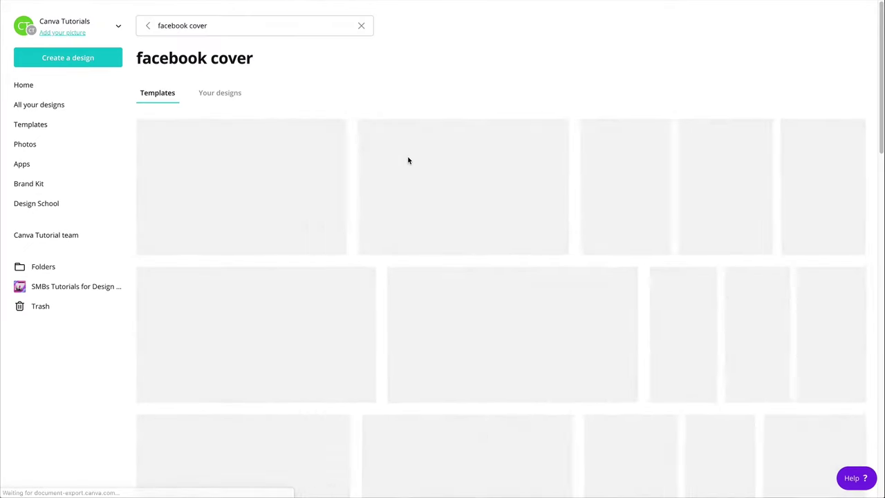
pyautogui.click(26, 86)
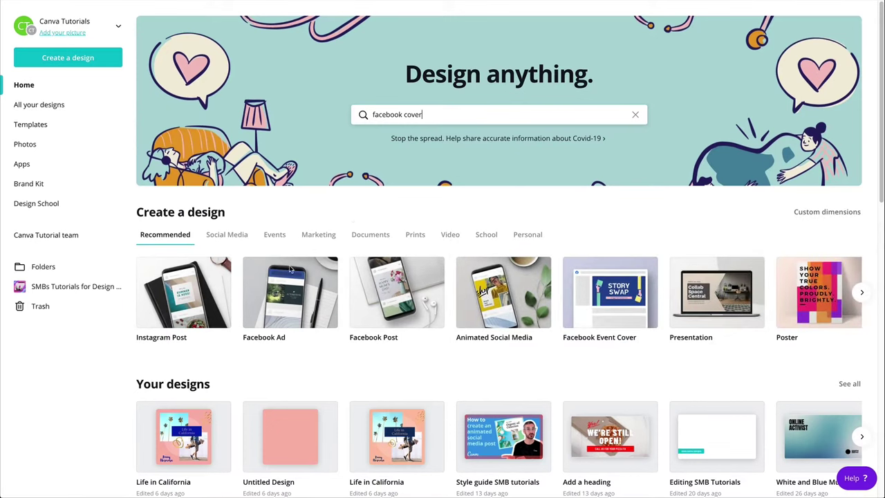
pyautogui.click(477, 115)
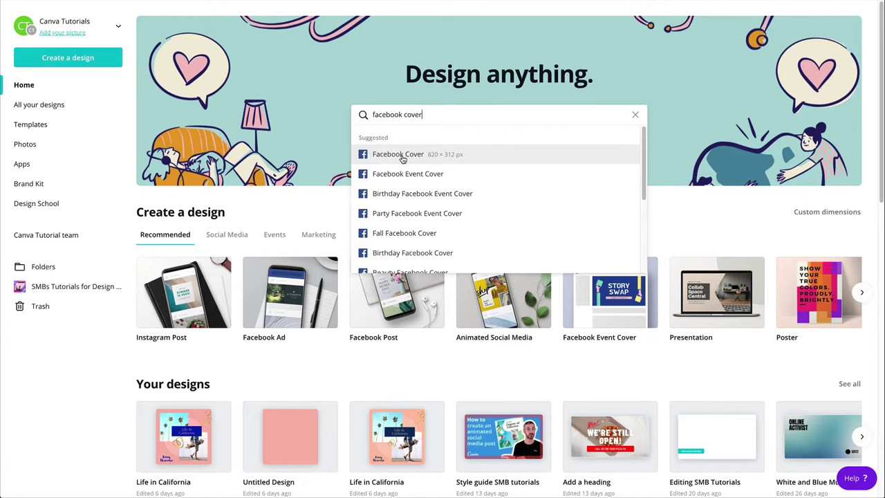
pyautogui.click(634, 114)
pyautogui.click(669, 202)
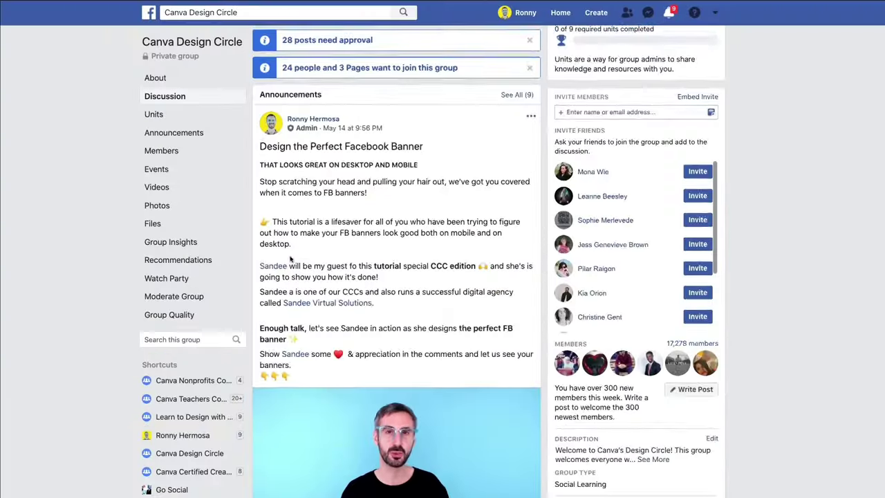
# - Scroll through the Go Social Facebook page to view its grass cover photo
pyautogui.scroll(-3, 292, 255)
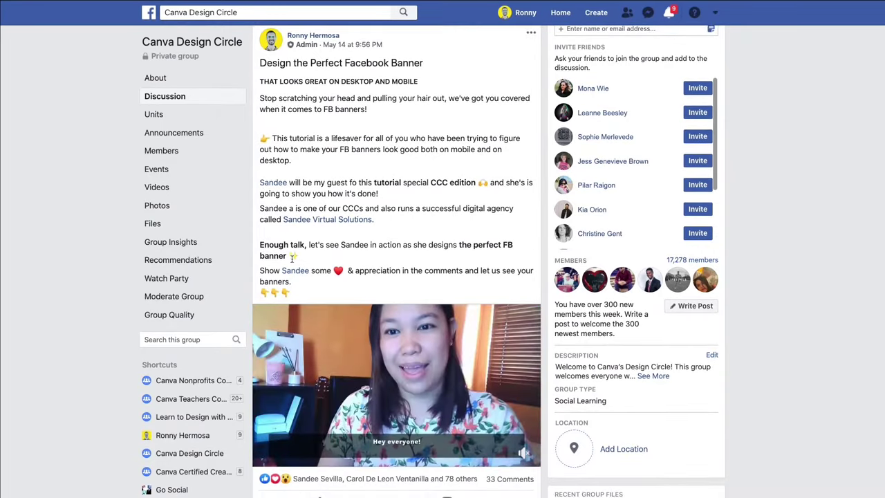
pyautogui.scroll(-1, 292, 256)
pyautogui.moveTo(291, 256)
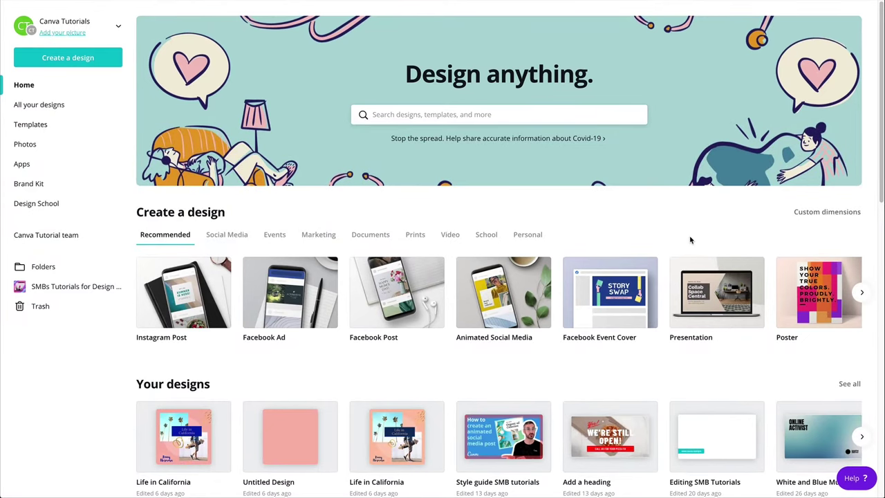
pyautogui.scroll(-3, 690, 242)
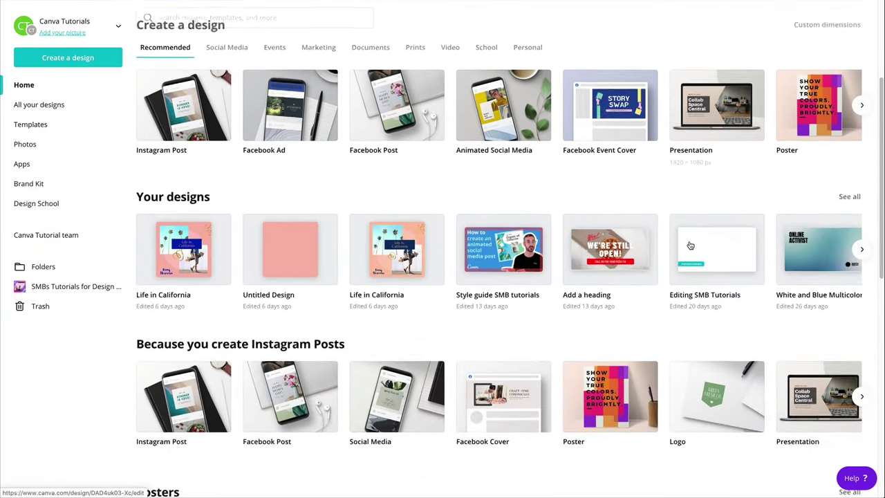
pyautogui.scroll(3, 690, 246)
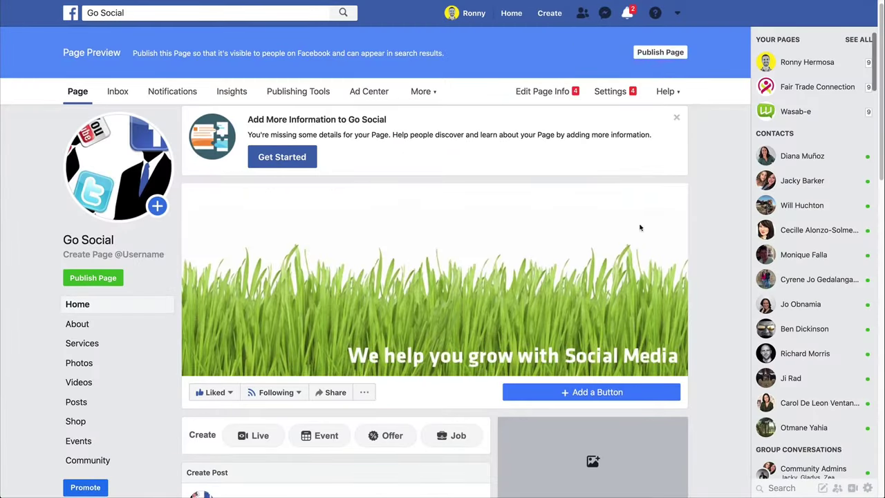
pyautogui.moveTo(282, 221)
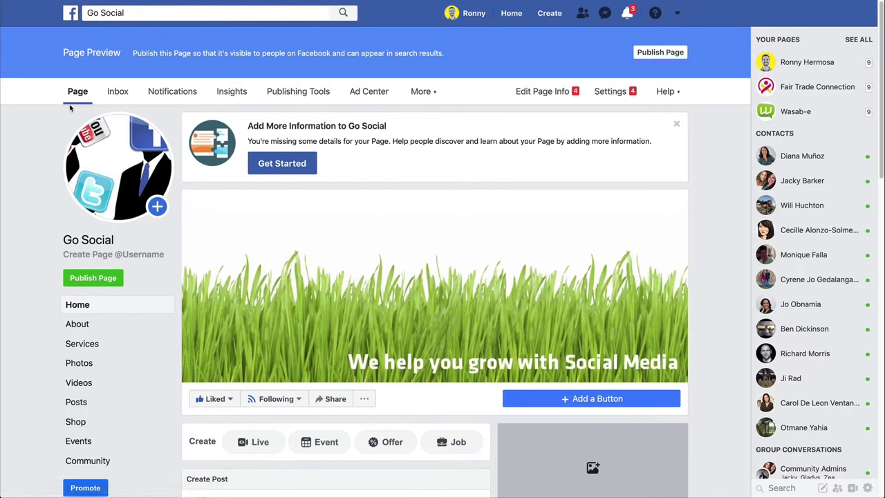
pyautogui.moveTo(104, 148)
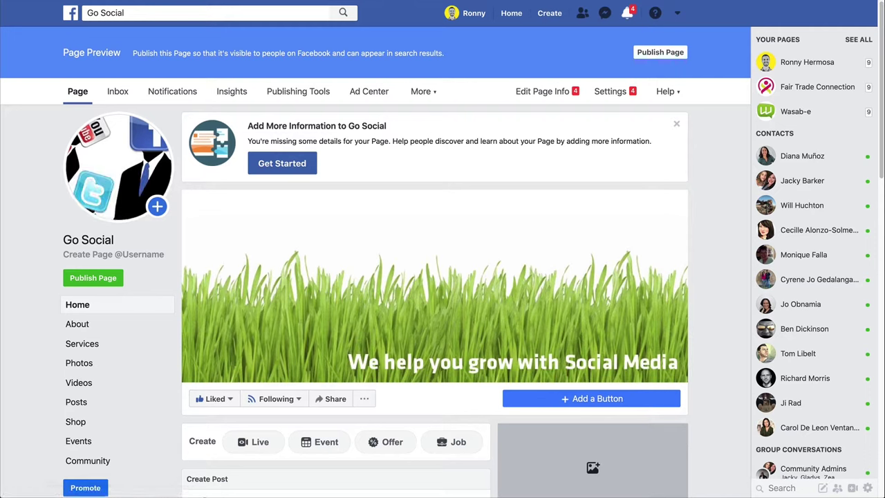
# - Check Facebook's video cover requirements: 20–90 seconds long and at least 820 x 312 pixels
pyautogui.click(246, 215)
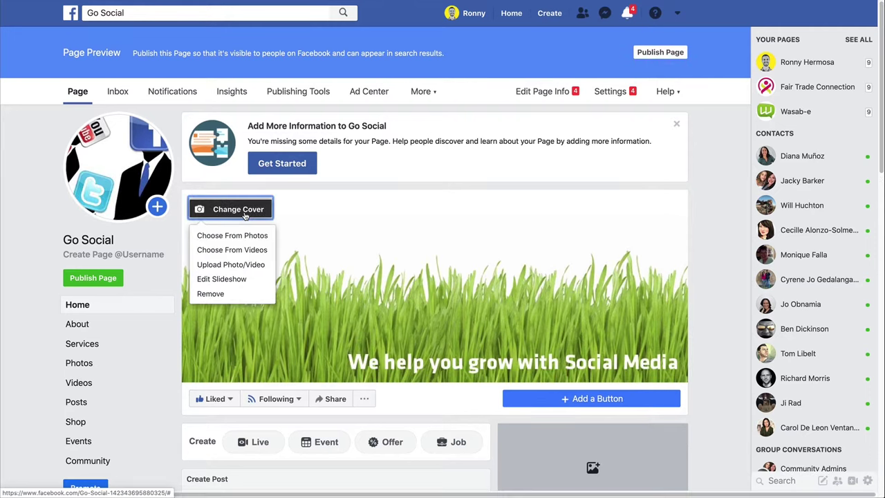
pyautogui.click(243, 251)
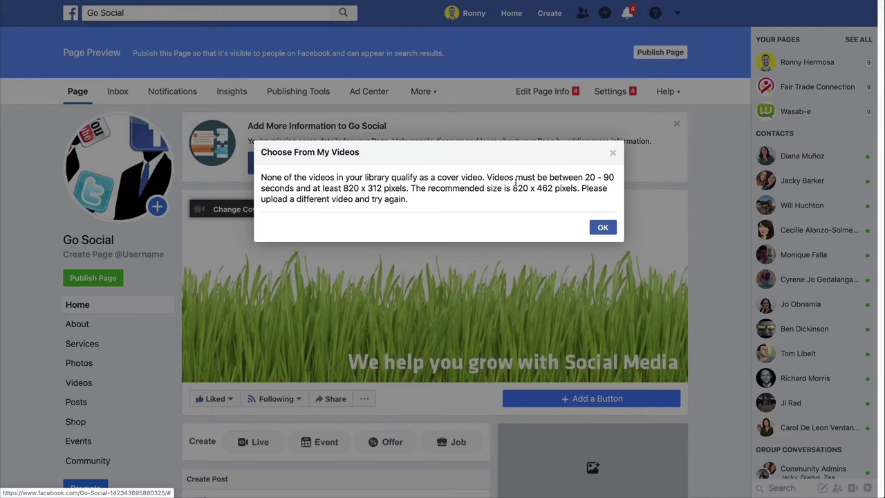
pyautogui.moveTo(585, 177); pyautogui.dragTo(615, 179)
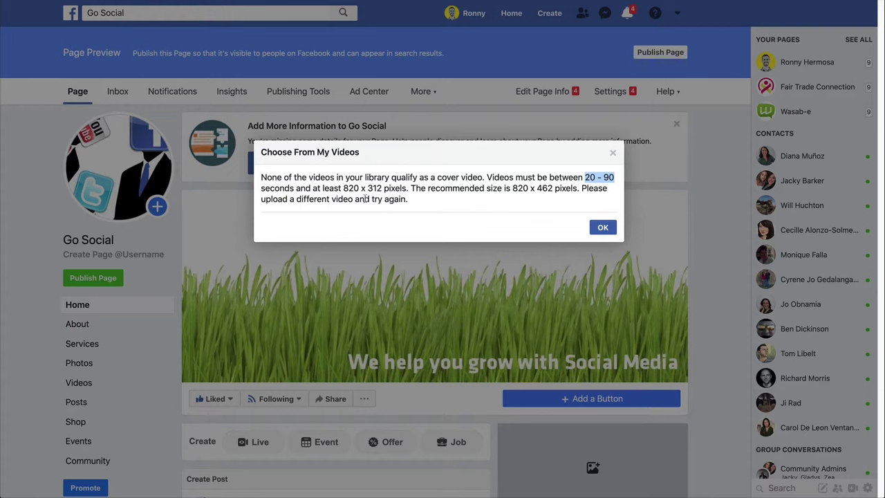
pyautogui.click(537, 184)
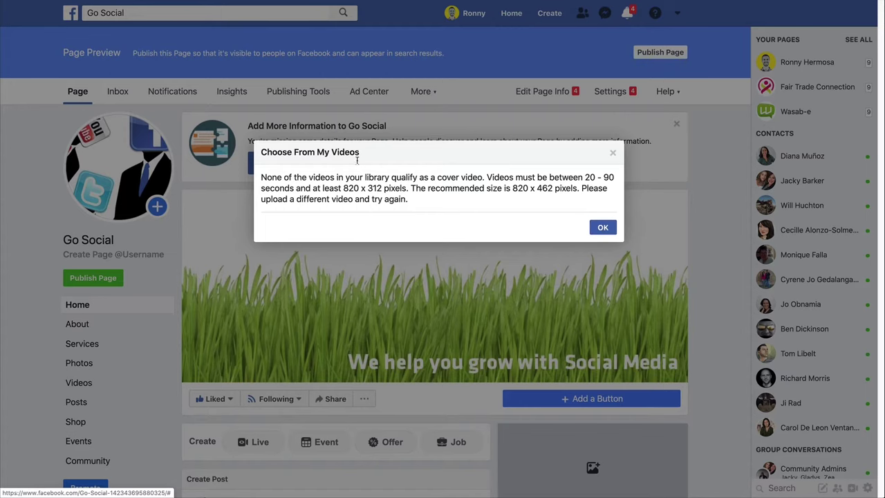
pyautogui.click(606, 228)
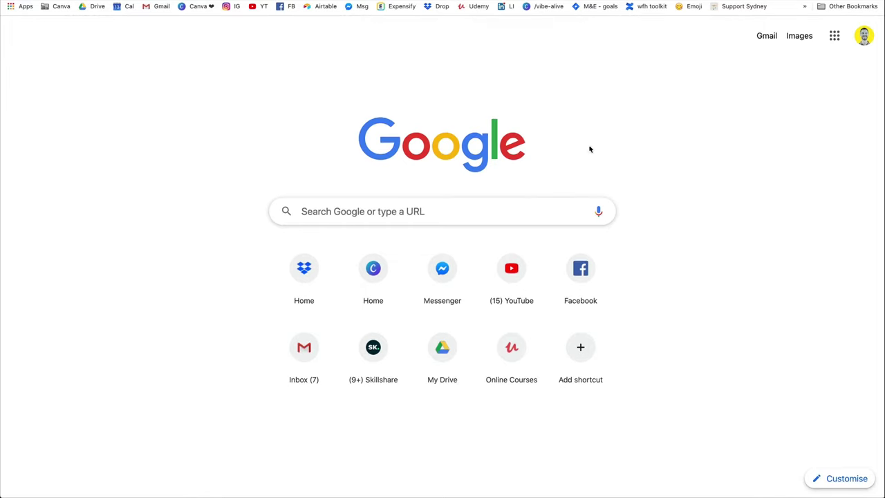
pyautogui.click(498, 199)
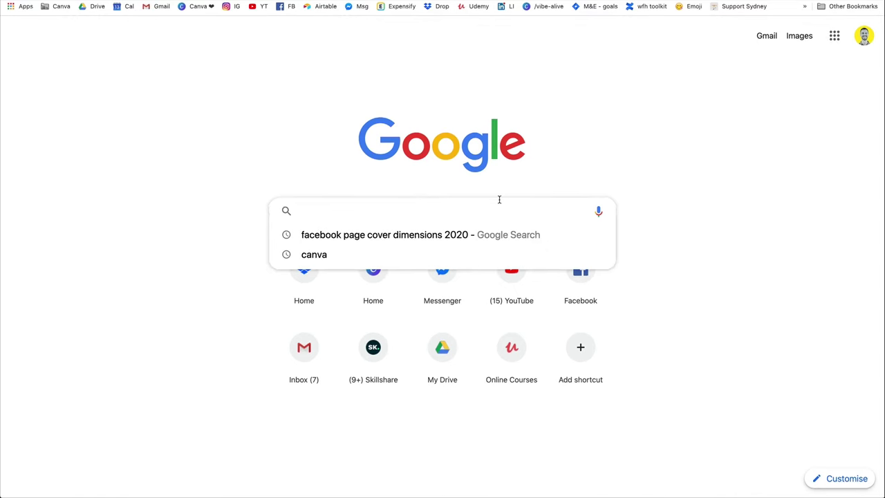
# - Rerun the 'facebook page cover dimensions 2020' search and note the 820 x 312 desktop size
pyautogui.click(421, 240)
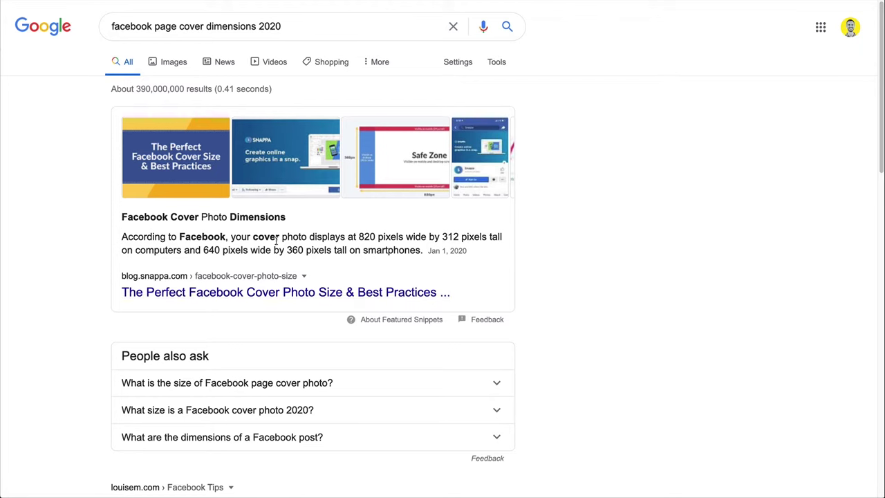
pyautogui.moveTo(359, 237); pyautogui.dragTo(181, 251)
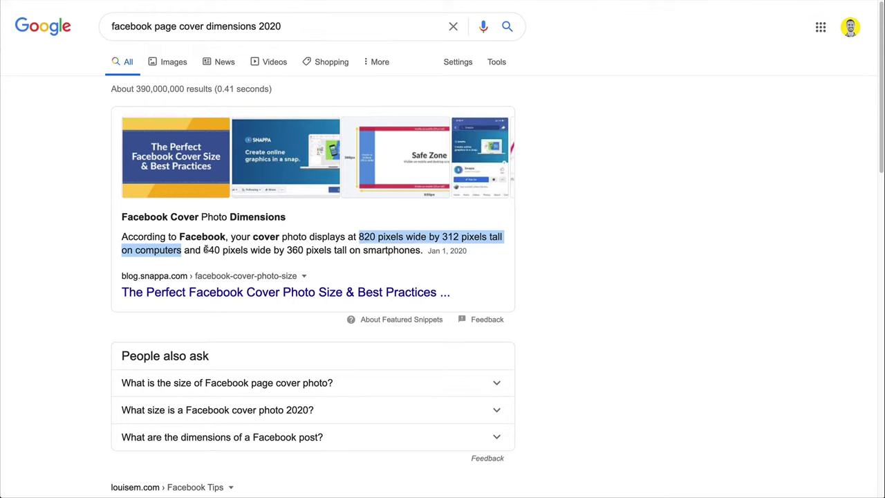
pyautogui.click(205, 250)
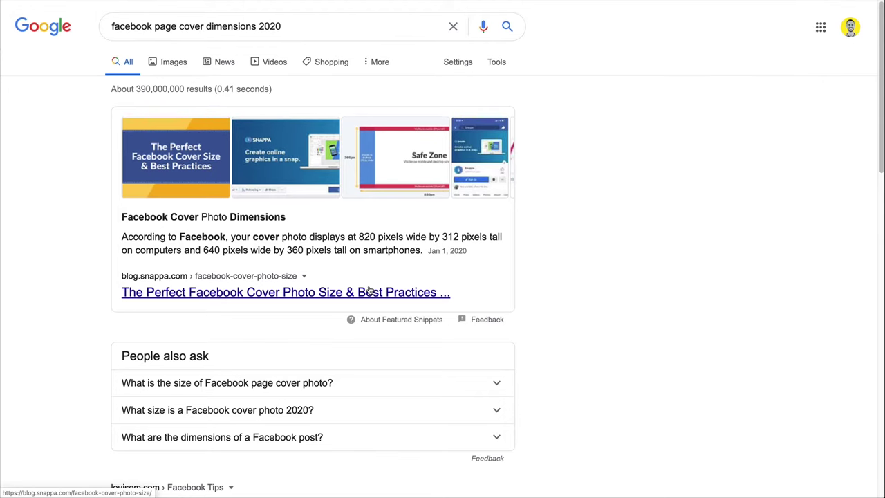
# - Quick Look the Perfect FB Cover safe-zone guide (1640 x 720 px) from Finder's Recent, then close it
pyautogui.moveTo(376, 479)
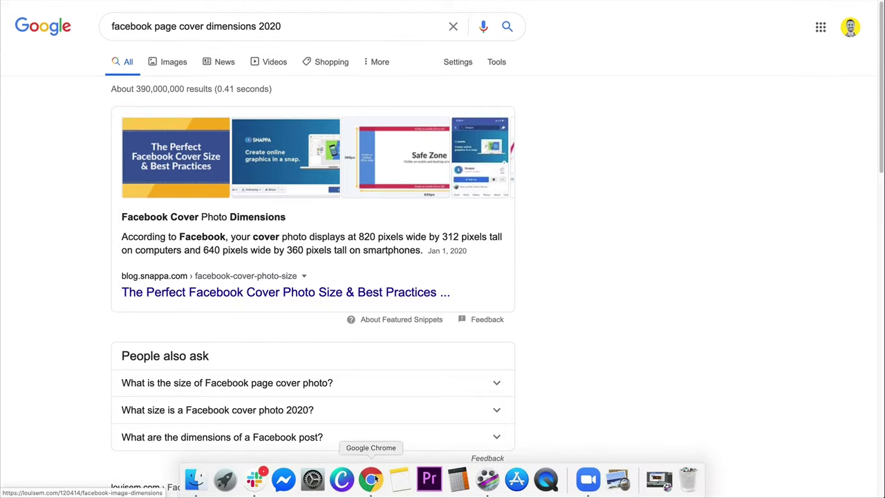
pyautogui.click(194, 480)
pyautogui.click(404, 82)
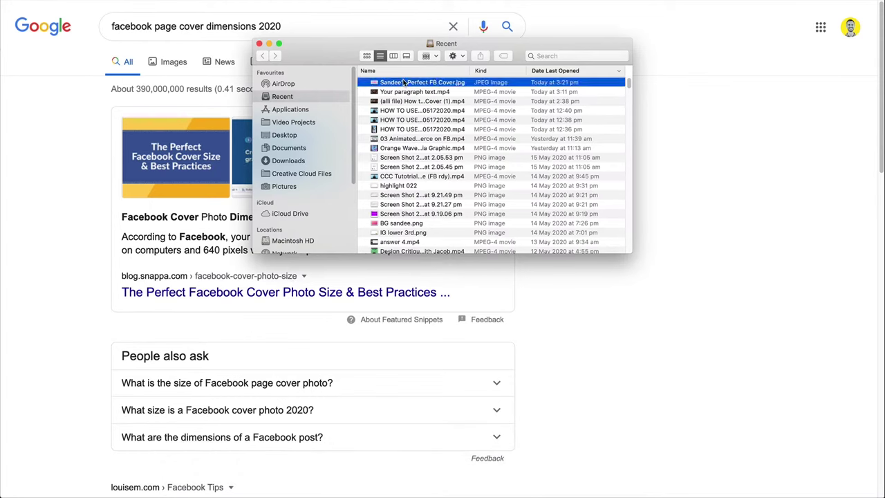
pyautogui.press('space')
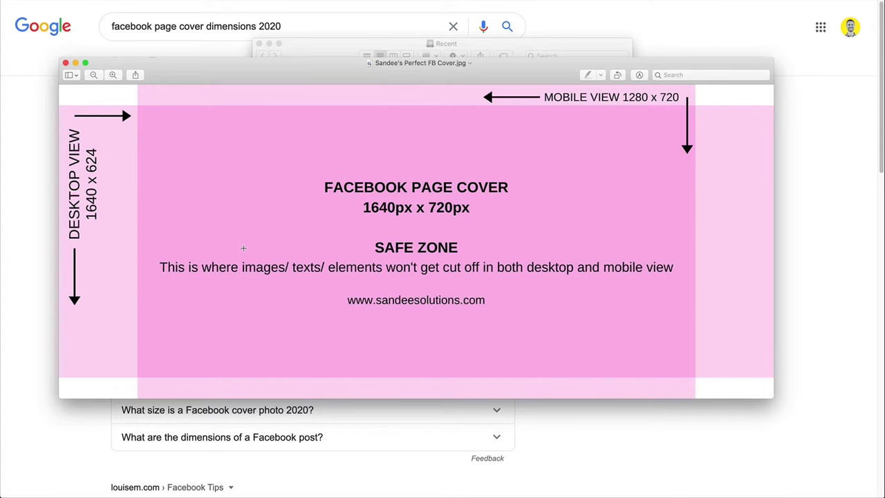
pyautogui.click(65, 63)
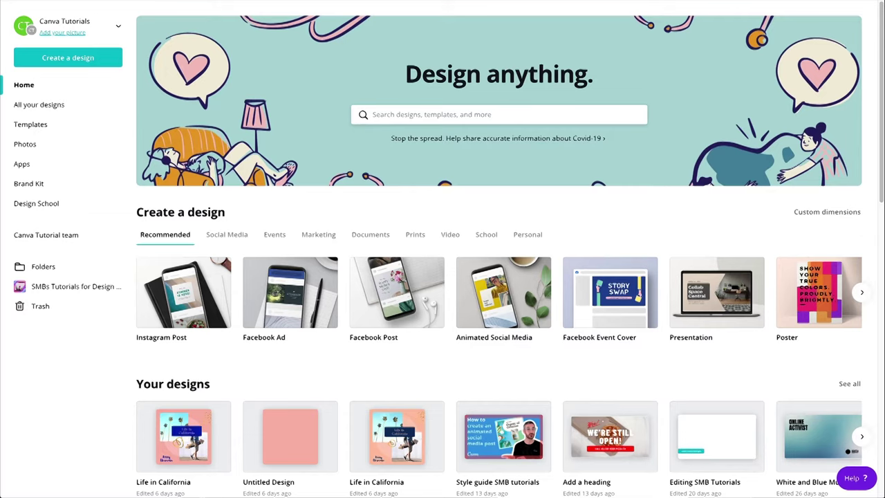
# - Create a custom-dimension design with width 1640 and height 720 px
pyautogui.click(817, 213)
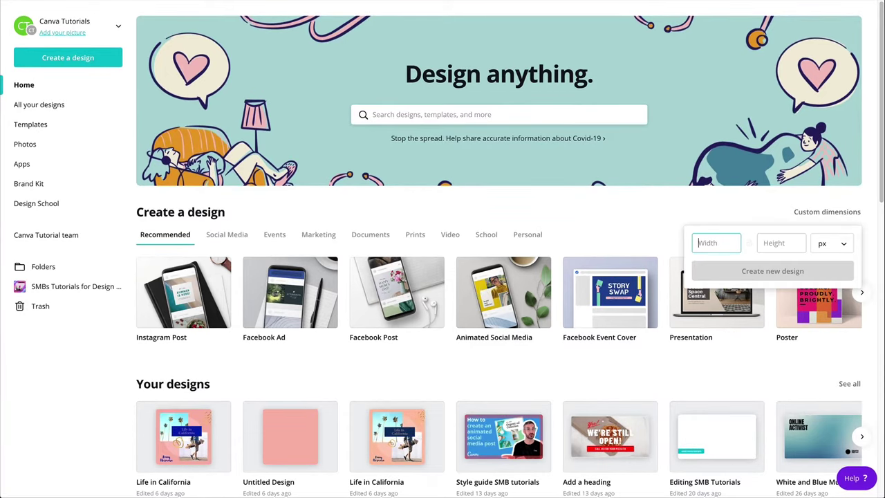
pyautogui.write('1640')
pyautogui.click(796, 240)
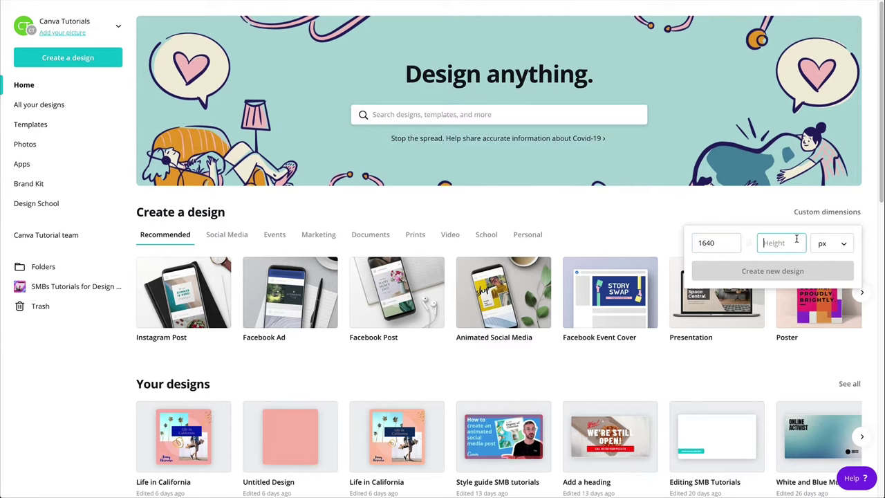
pyautogui.write('720')
pyautogui.press('Return')
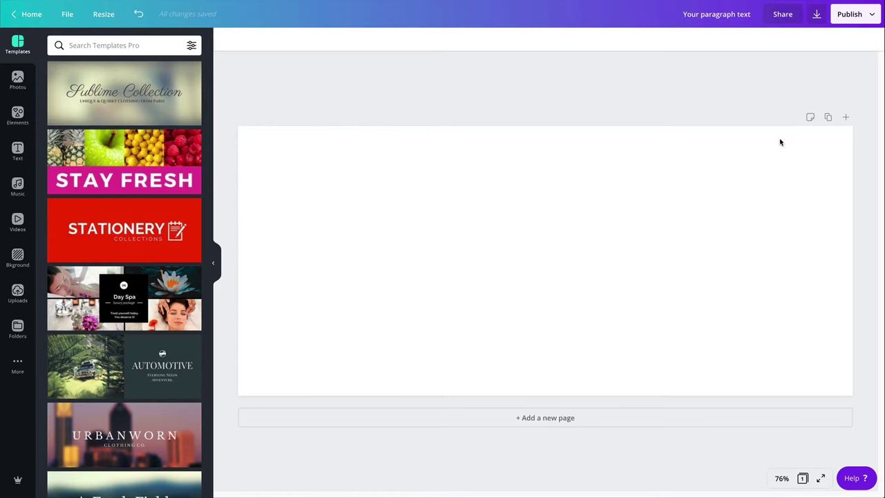
# - Place the uploaded Facebook cover guide image on page 1, enlarged to 1,568 x 688
pyautogui.click(752, 188)
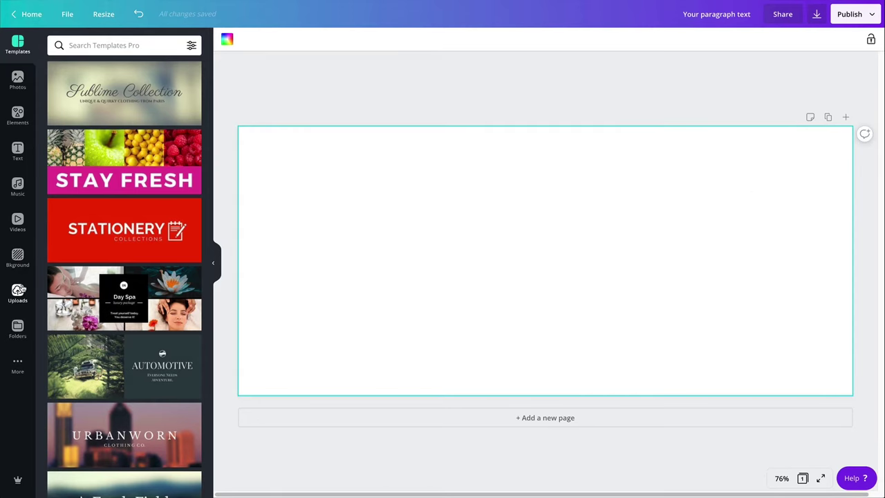
pyautogui.click(18, 291)
pyautogui.click(134, 113)
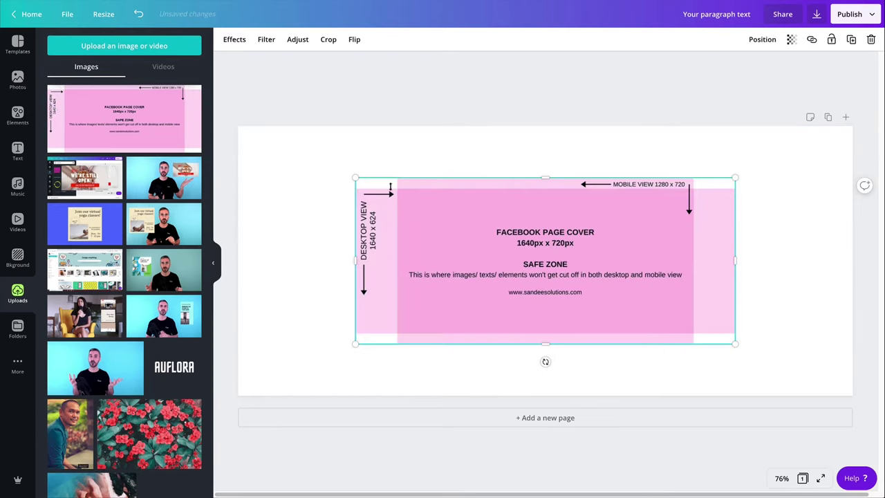
pyautogui.moveTo(356, 179); pyautogui.dragTo(226, 162)
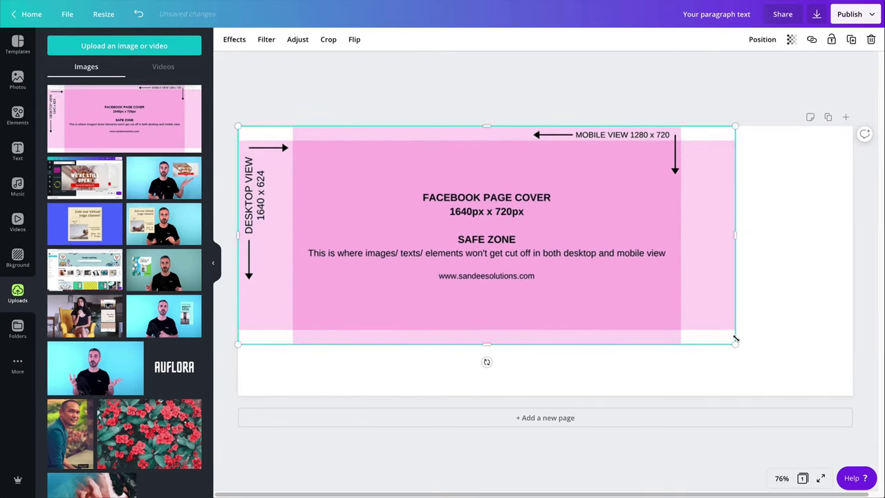
pyautogui.moveTo(734, 344); pyautogui.dragTo(852, 401)
# - Add a blank second page and scroll between the guide page and page 2
pyautogui.click(667, 421)
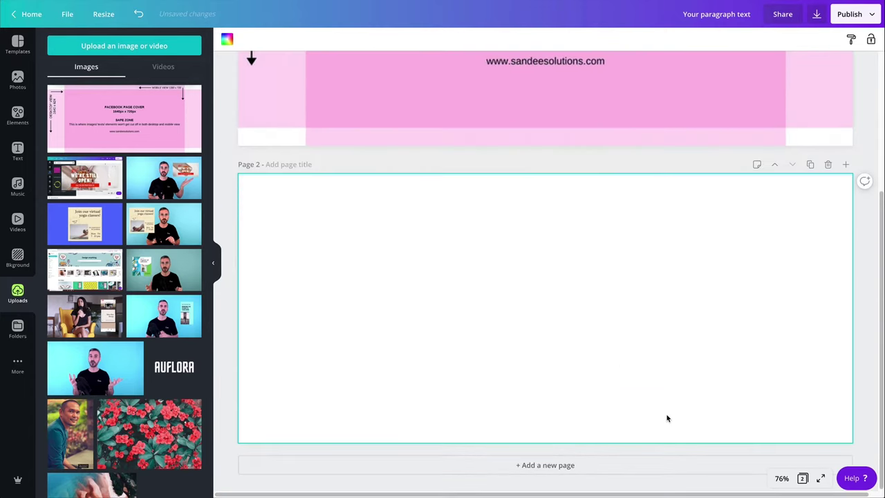
pyautogui.scroll(3, 636, 314)
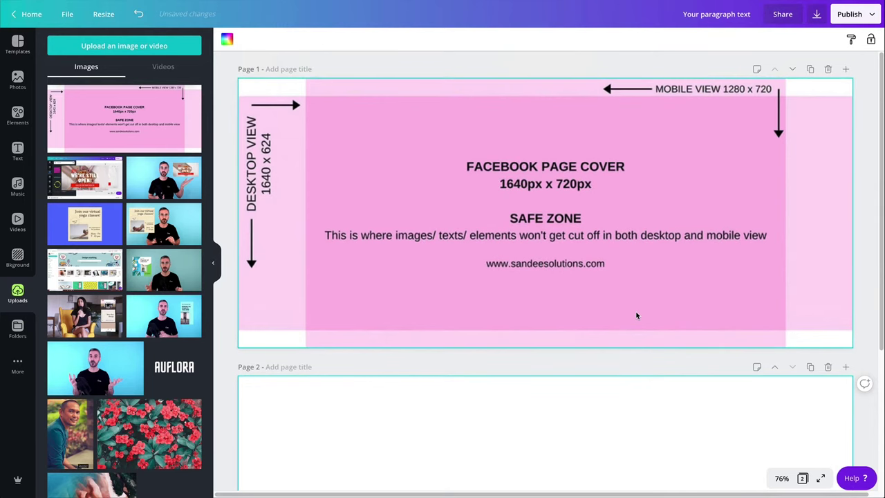
pyautogui.scroll(-2, 636, 316)
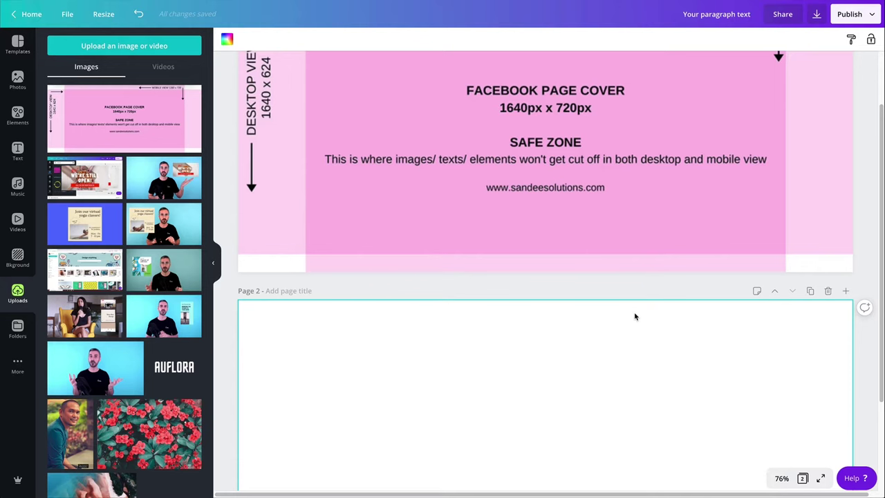
pyautogui.scroll(2, 635, 317)
pyautogui.click(623, 228)
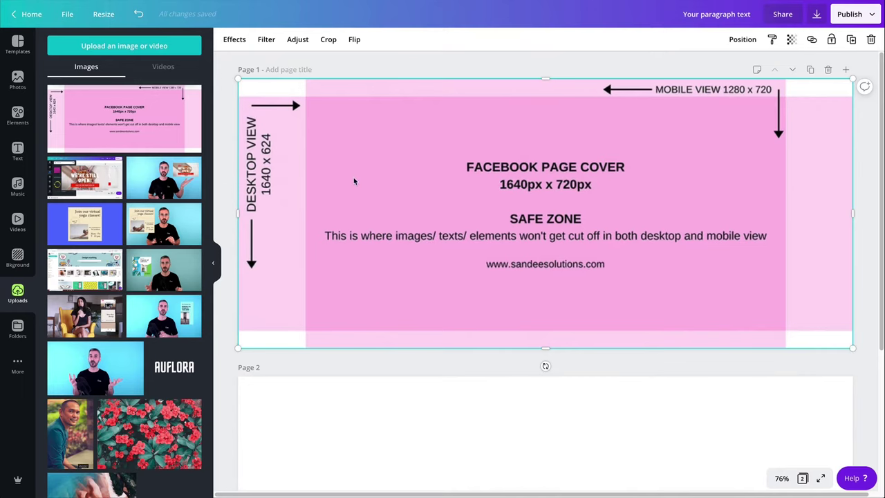
pyautogui.scroll(-3, 359, 228)
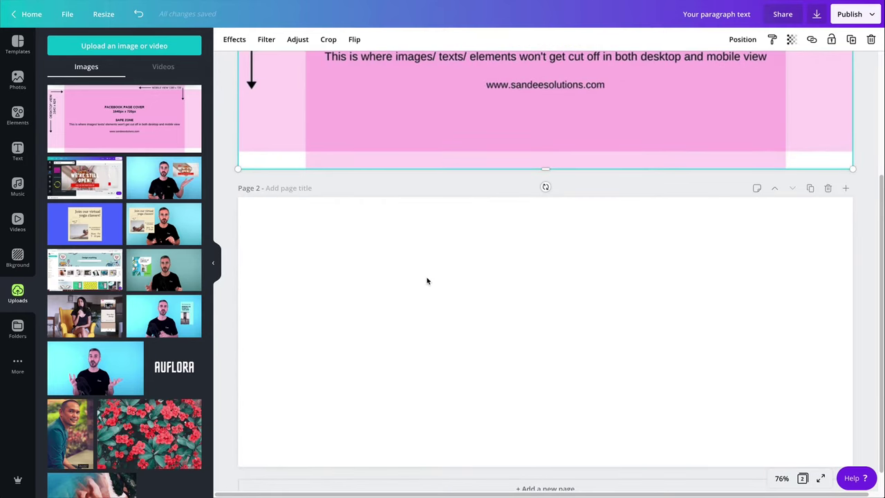
pyautogui.scroll(3, 428, 290)
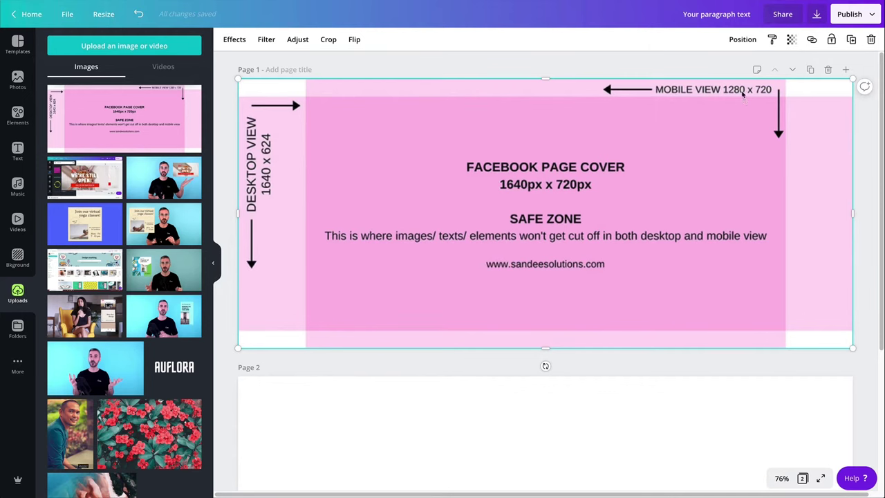
pyautogui.scroll(-1, 745, 249)
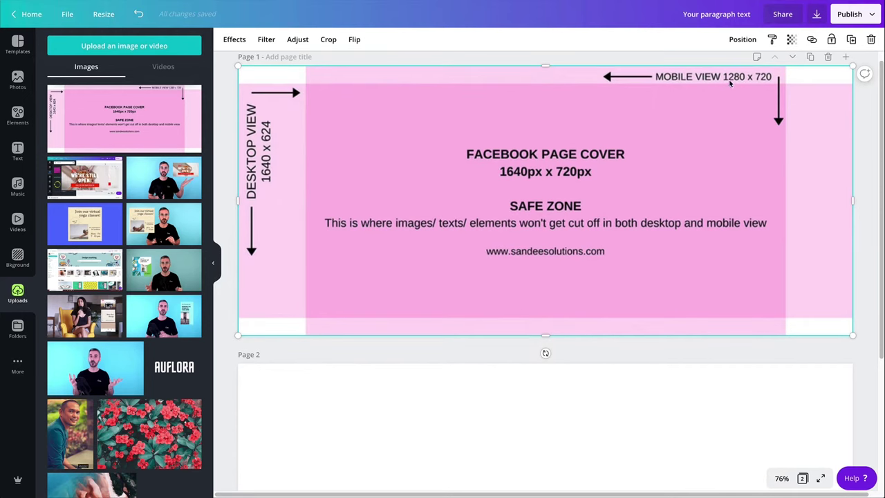
pyautogui.scroll(-4, 742, 81)
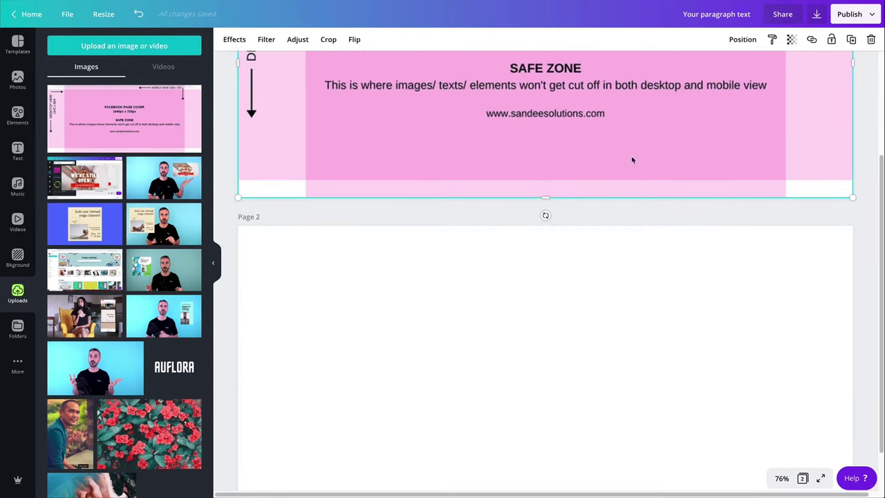
# - Add a violet rectangle on page 2, narrowed and stretched to the page's top and bottom edges
pyautogui.scroll(-2, 449, 162)
pyautogui.click(497, 259)
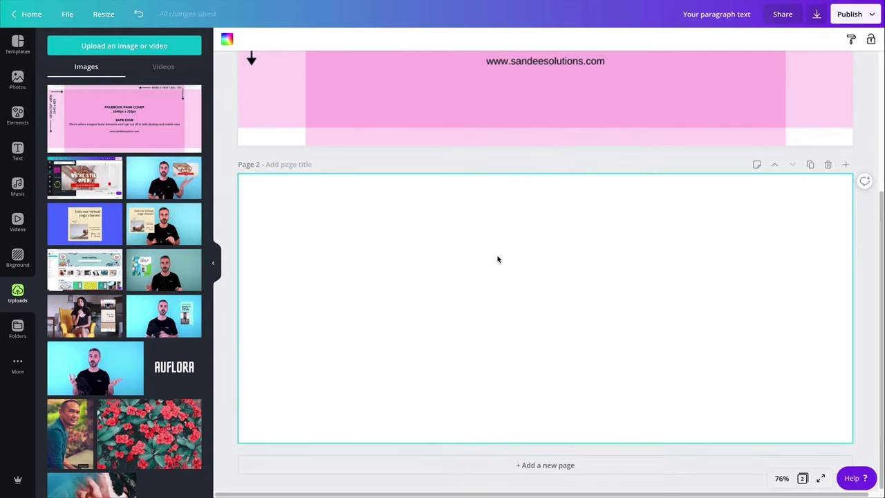
pyautogui.hotkey('ctrl', 'v')
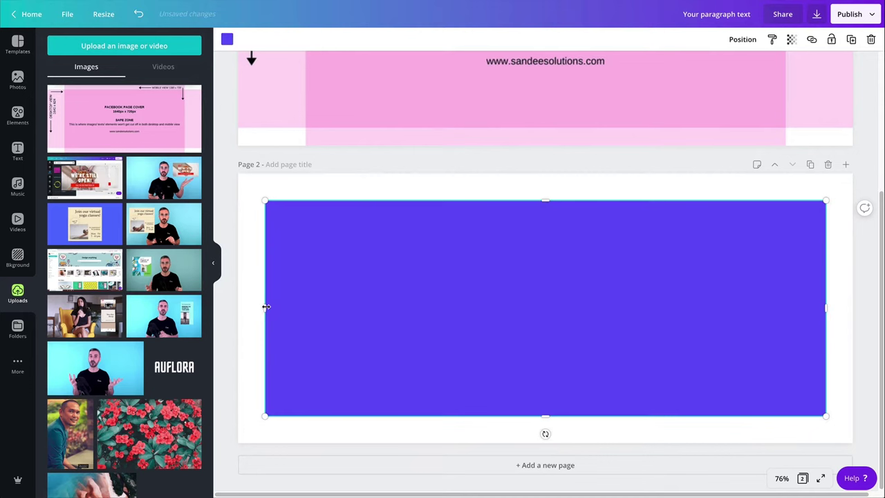
pyautogui.moveTo(266, 306); pyautogui.dragTo(345, 300)
pyautogui.moveTo(588, 200); pyautogui.dragTo(585, 173)
pyautogui.moveTo(585, 417); pyautogui.dragTo(588, 443)
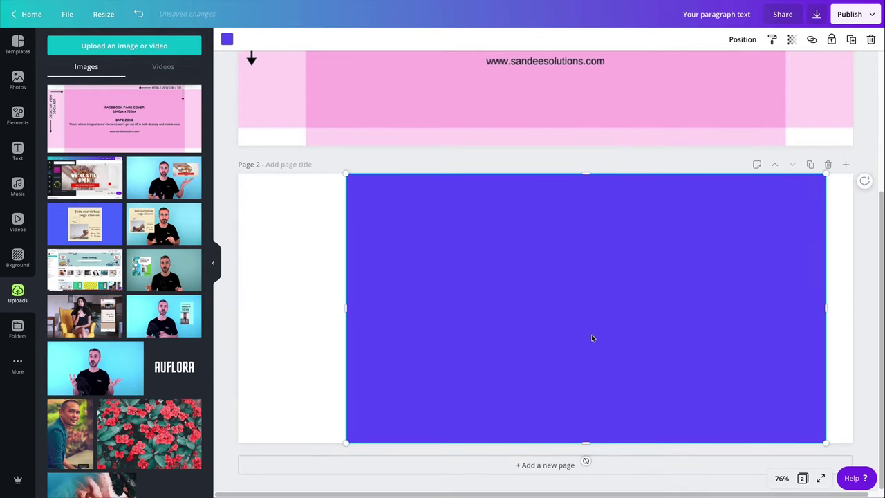
# - Center the rectangle horizontally, set its transparency to about 38, then delete page 2
pyautogui.click(742, 39)
pyautogui.click(712, 130)
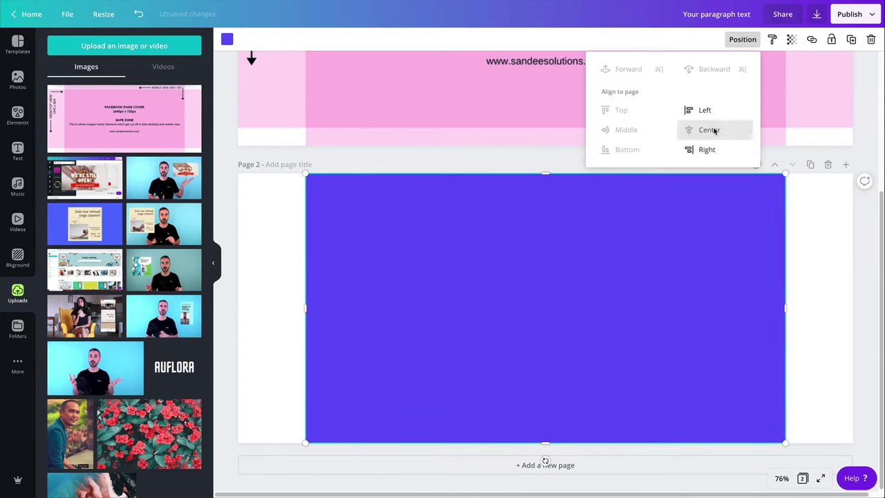
pyautogui.click(817, 265)
pyautogui.click(668, 278)
pyautogui.click(791, 39)
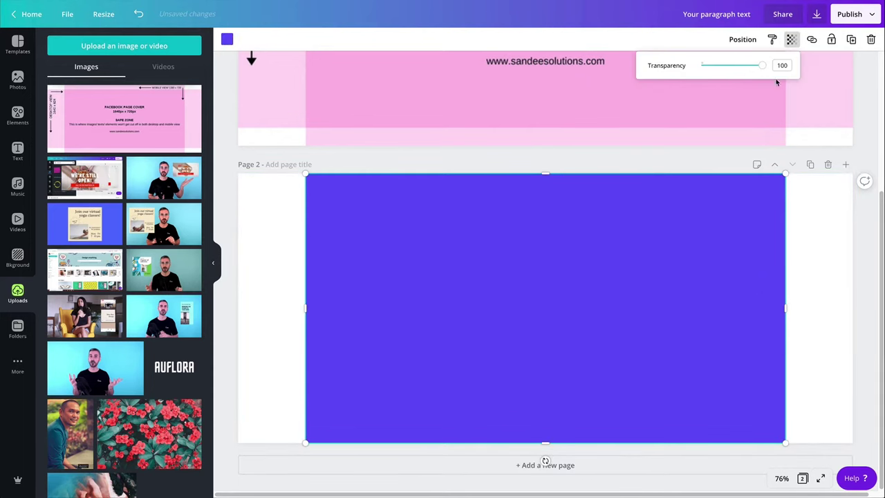
pyautogui.moveTo(761, 65); pyautogui.dragTo(724, 67)
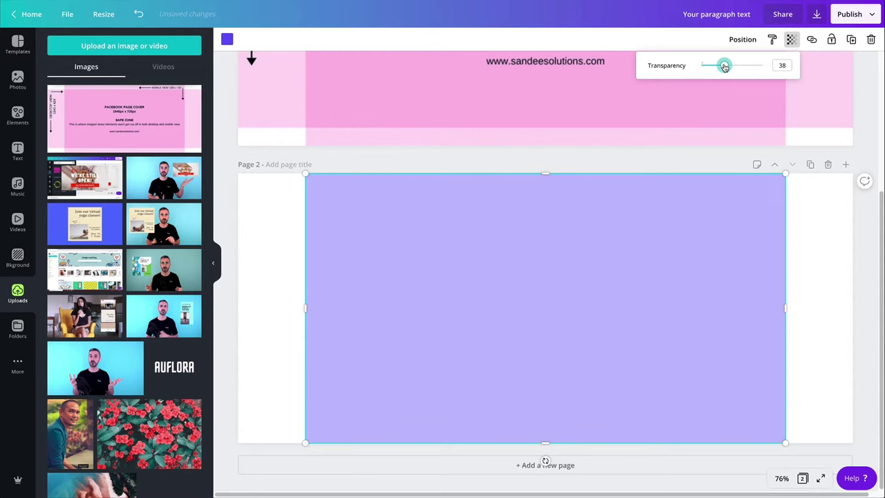
pyautogui.click(828, 164)
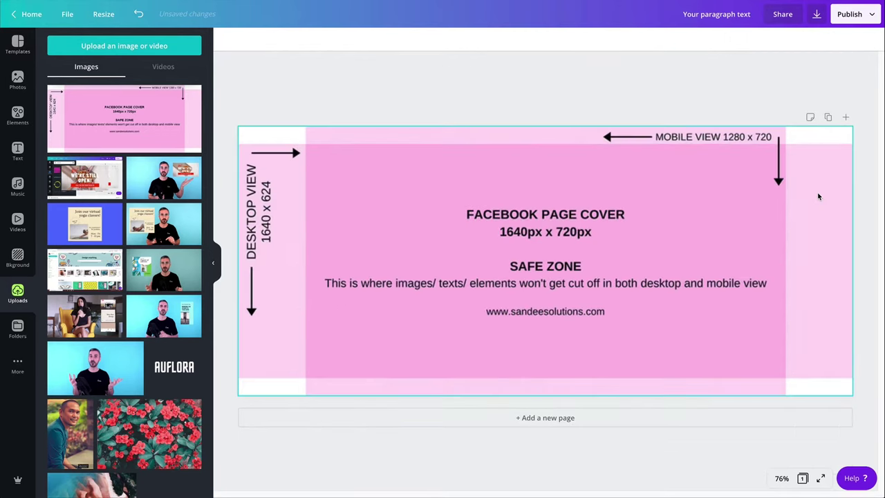
# - Add a new blank page 2 below the safe-zone guide page and scroll to review both pages
pyautogui.click(750, 423)
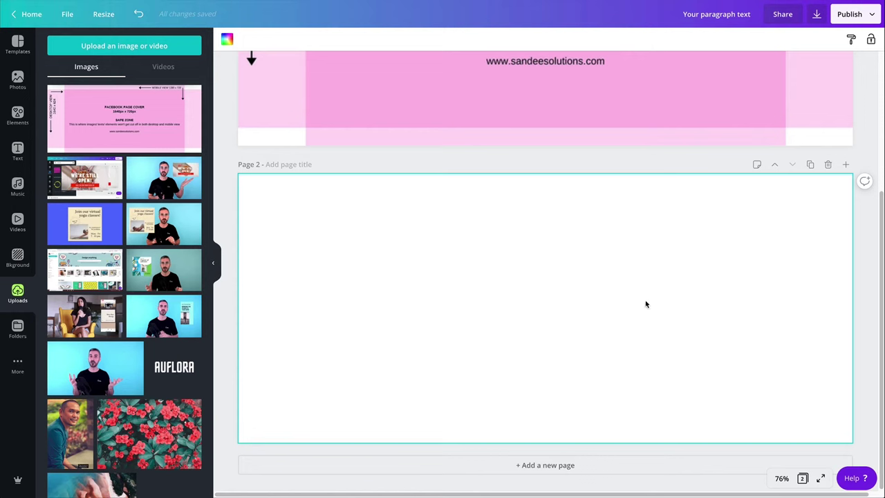
pyautogui.scroll(1, 645, 304)
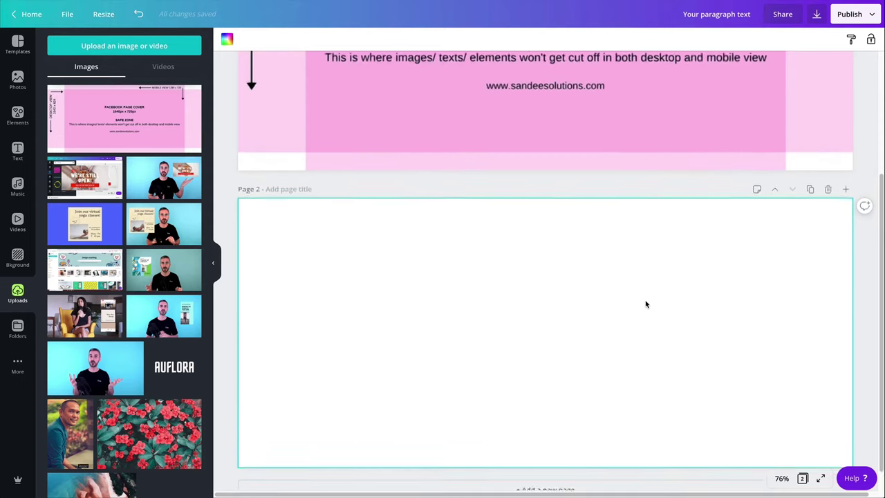
pyautogui.scroll(-1, 646, 304)
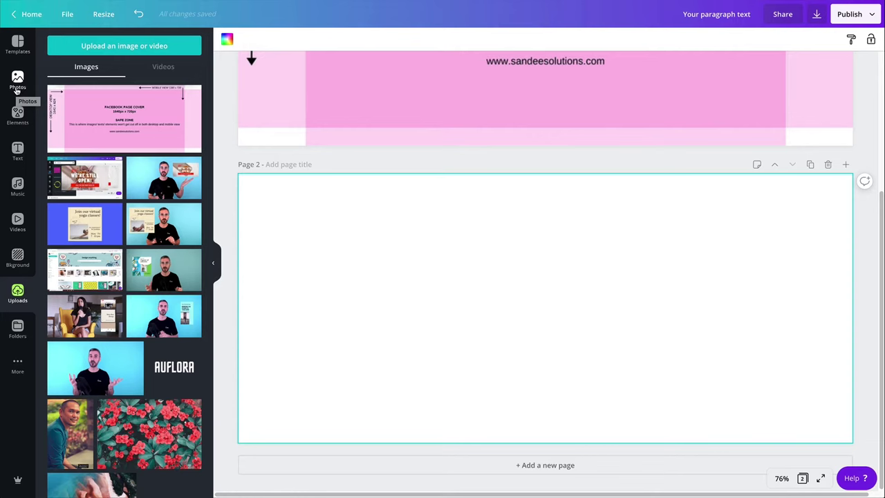
pyautogui.scroll(-1, 123, 474)
pyautogui.scroll(2, 470, 271)
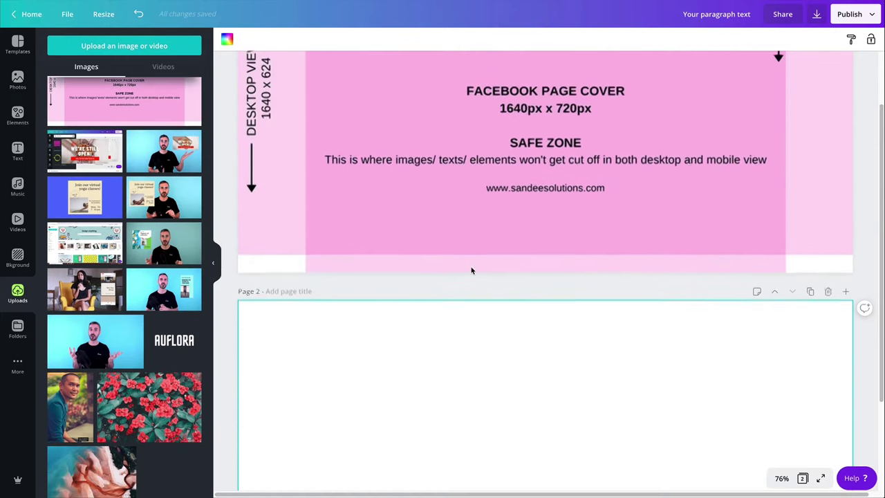
pyautogui.scroll(-2, 471, 270)
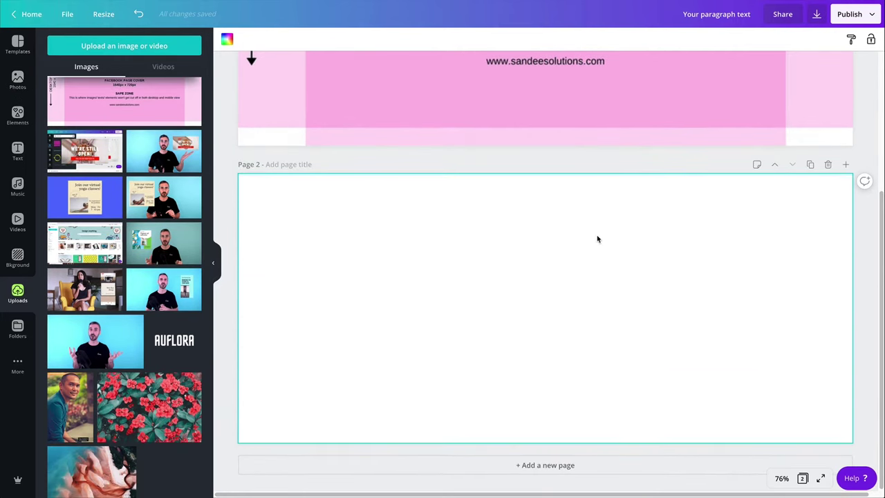
pyautogui.moveTo(81, 199)
pyautogui.click(18, 111)
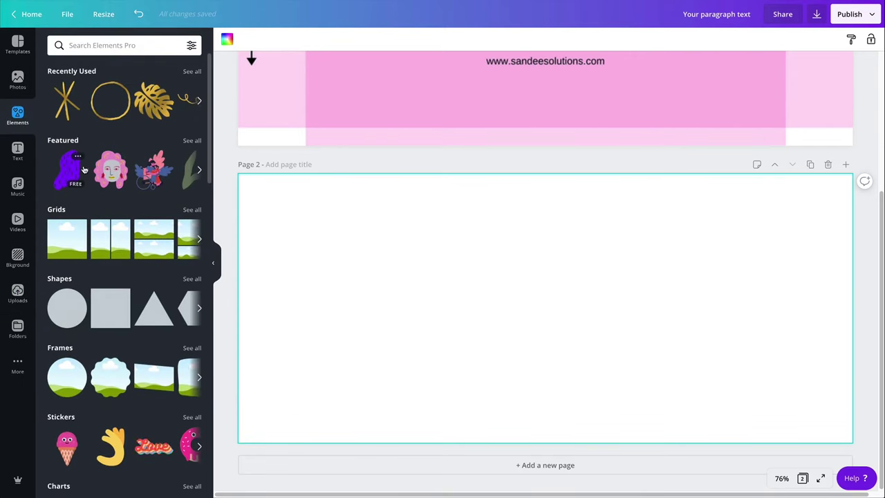
# - Fill page 2 with a full-page grid and search stock photos for 'bread in bakery'
pyautogui.click(67, 238)
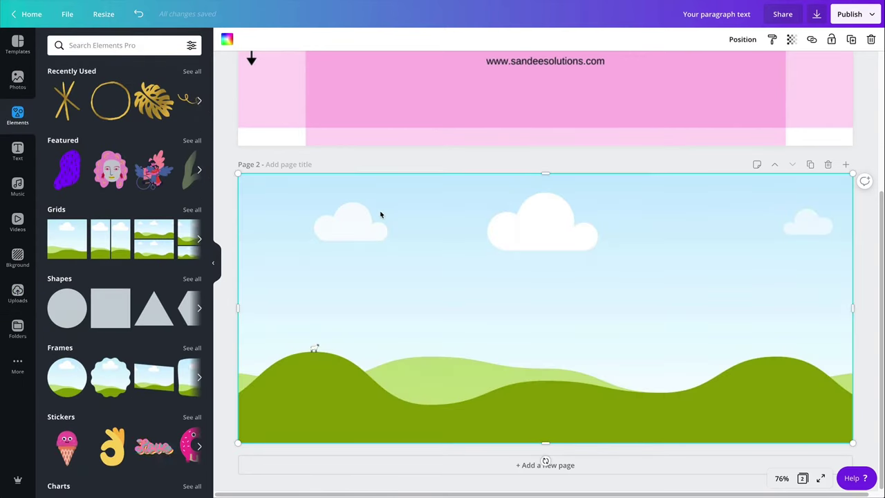
pyautogui.click(18, 82)
pyautogui.click(105, 45)
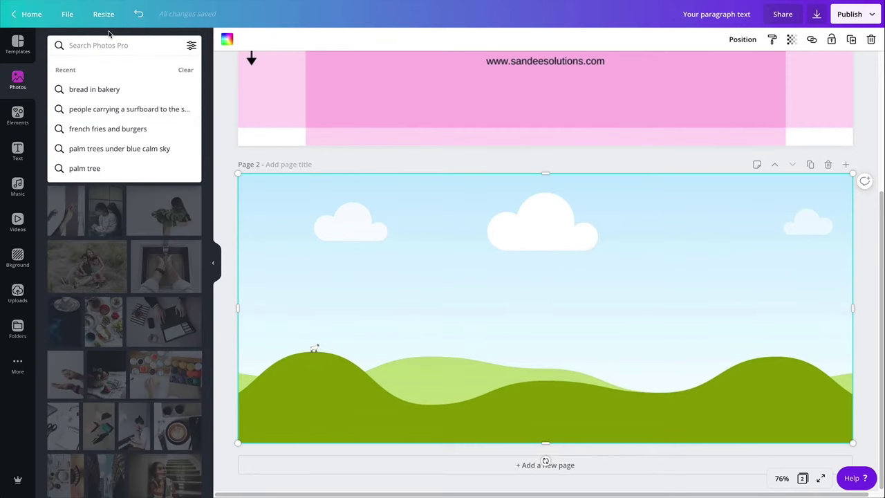
pyautogui.write('bread')
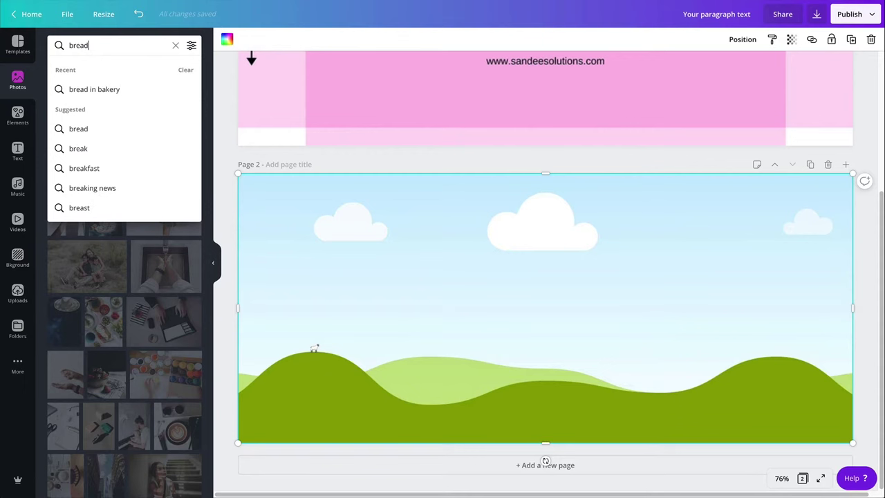
pyautogui.write(' in bakery')
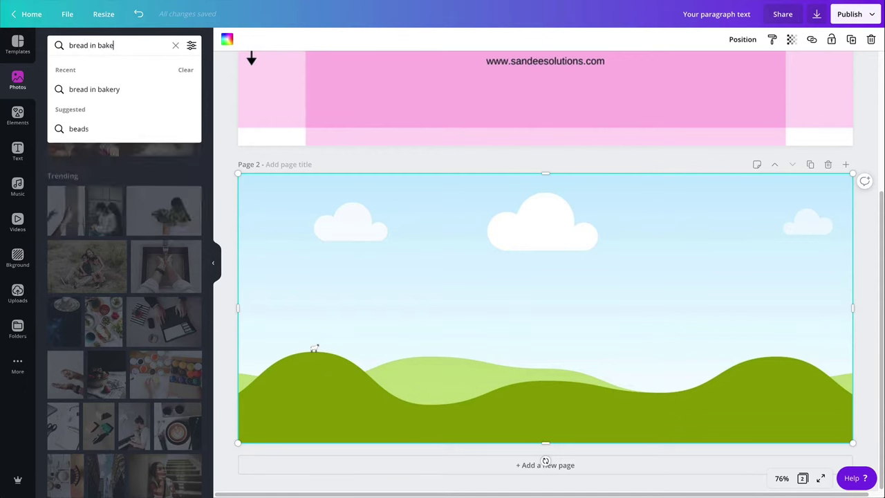
pyautogui.press('Return')
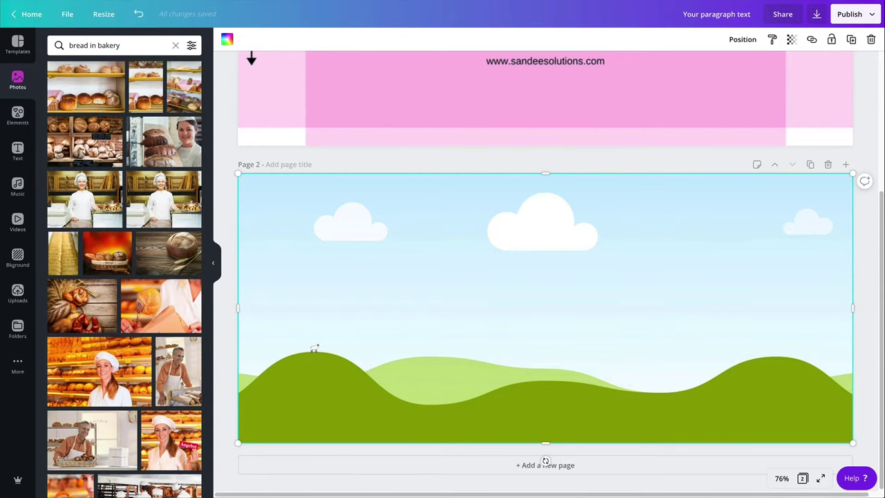
# - Drop the bread-basket photo with red checked cloths into page 2's grid
pyautogui.scroll(-2, 102, 233)
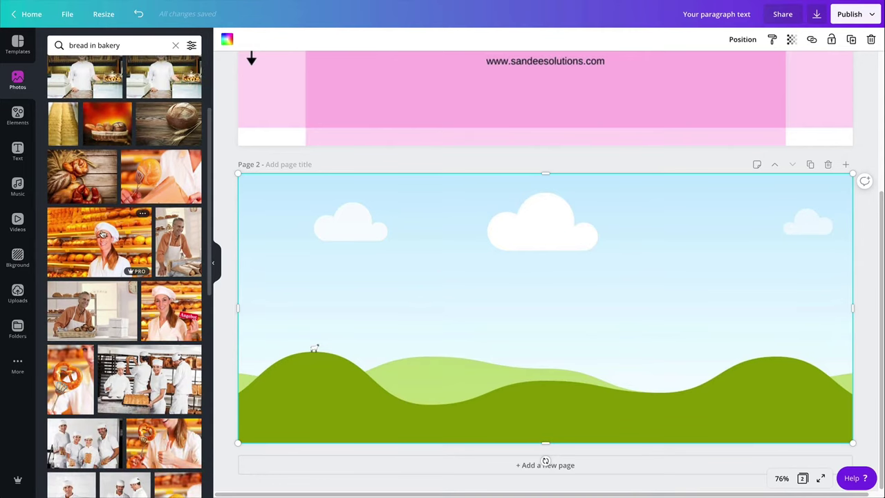
pyautogui.scroll(-3, 103, 233)
pyautogui.scroll(-3, 163, 248)
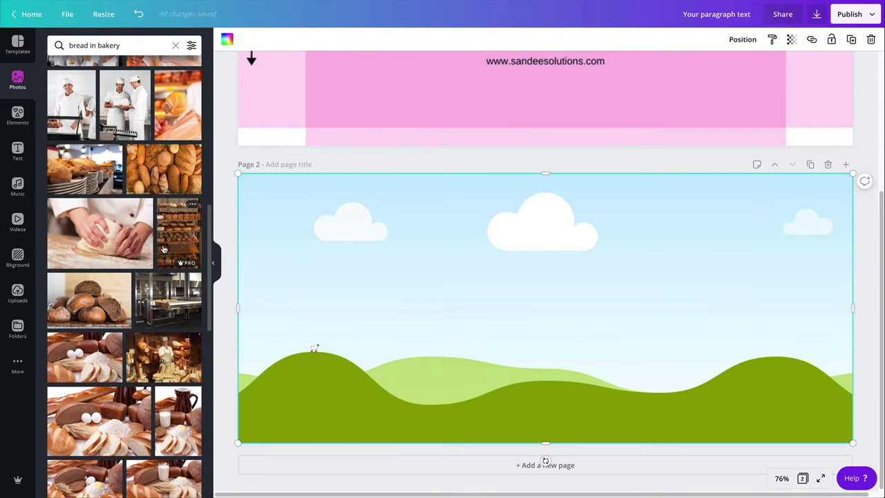
pyautogui.scroll(-10, 164, 248)
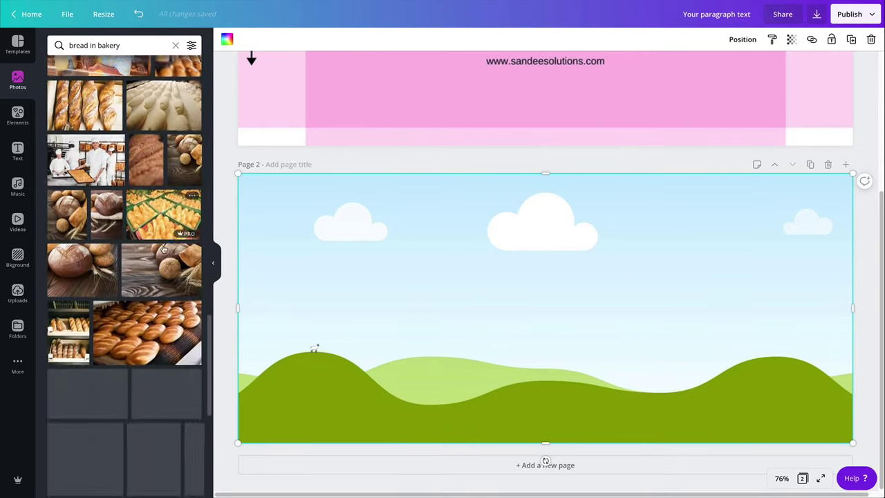
pyautogui.scroll(-3, 164, 248)
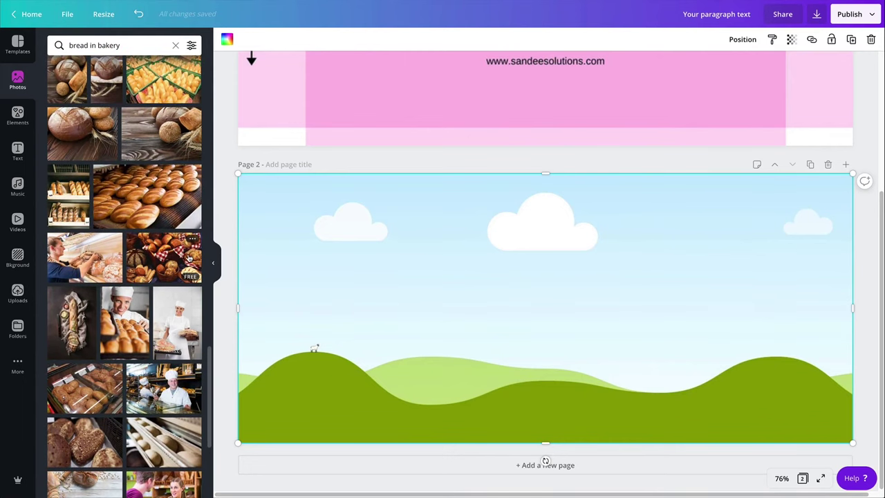
pyautogui.moveTo(188, 258); pyautogui.dragTo(295, 249)
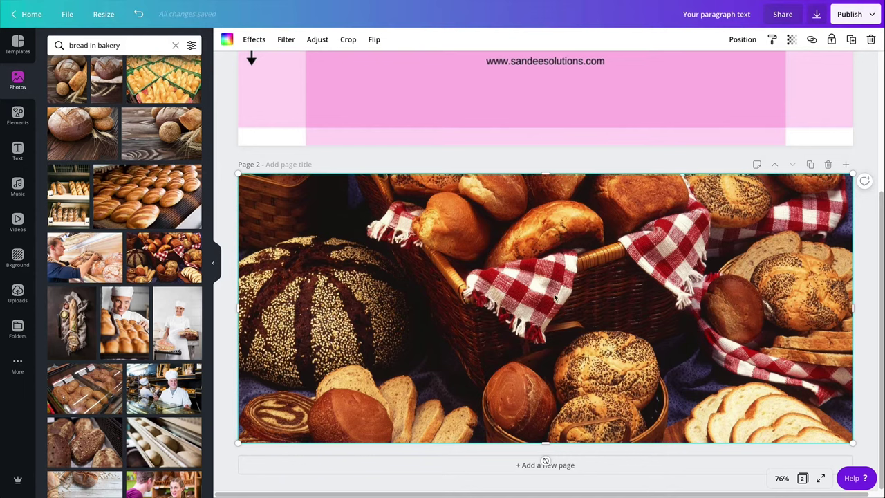
# - Add a text box on page 2 that reads 'Open for Business'
pyautogui.press('t')
pyautogui.click(545, 322)
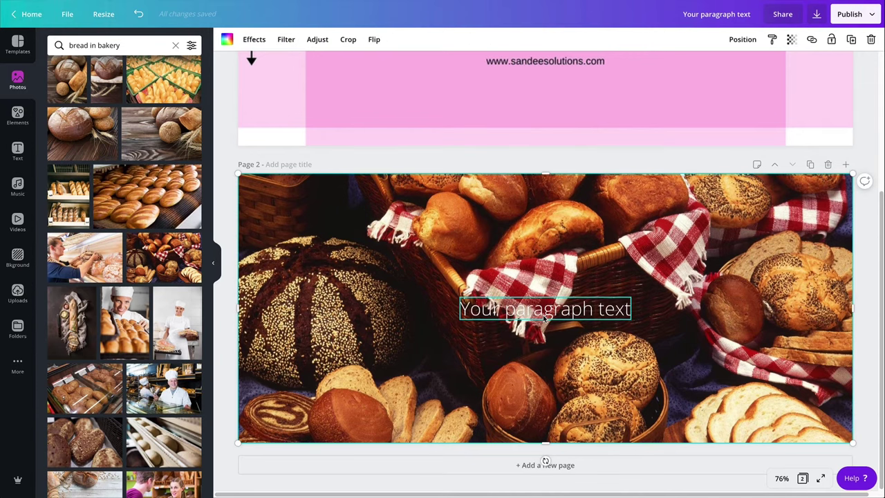
pyautogui.click(544, 316)
pyautogui.doubleClick(544, 313)
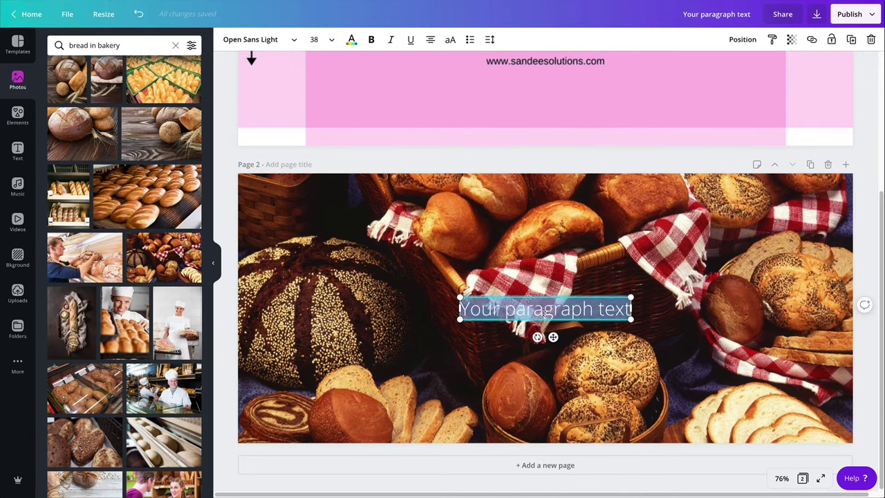
pyautogui.write('Ope')
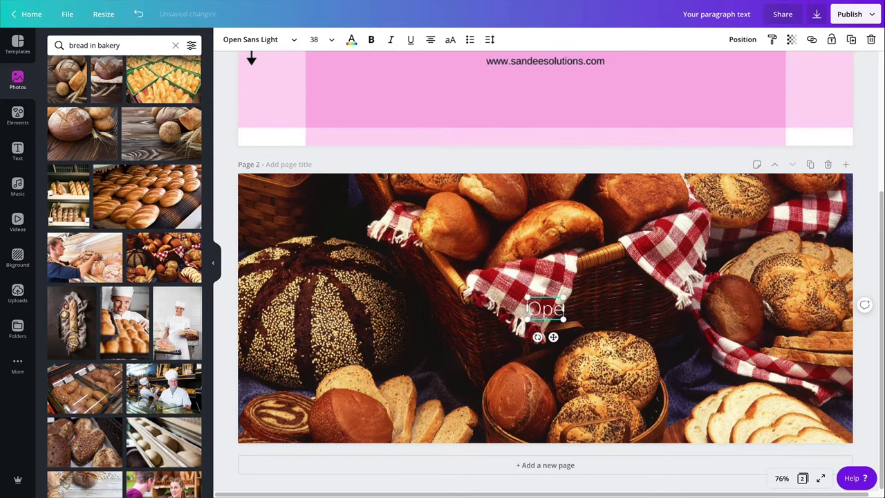
pyautogui.write('n for busin')
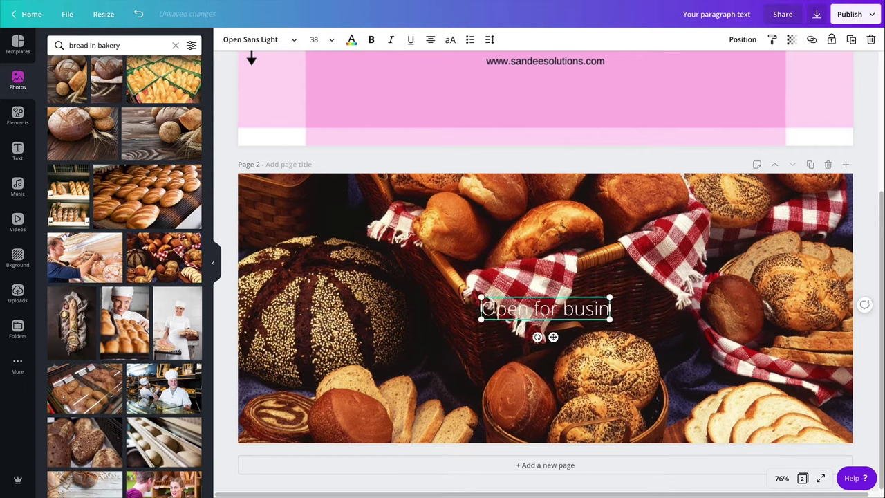
pyautogui.press('BackSpace')
pyautogui.press('BackSpace')
pyautogui.press('BackSpace')
pyautogui.press('BackSpace')
pyautogui.press('BackSpace')
pyautogui.write('Business')
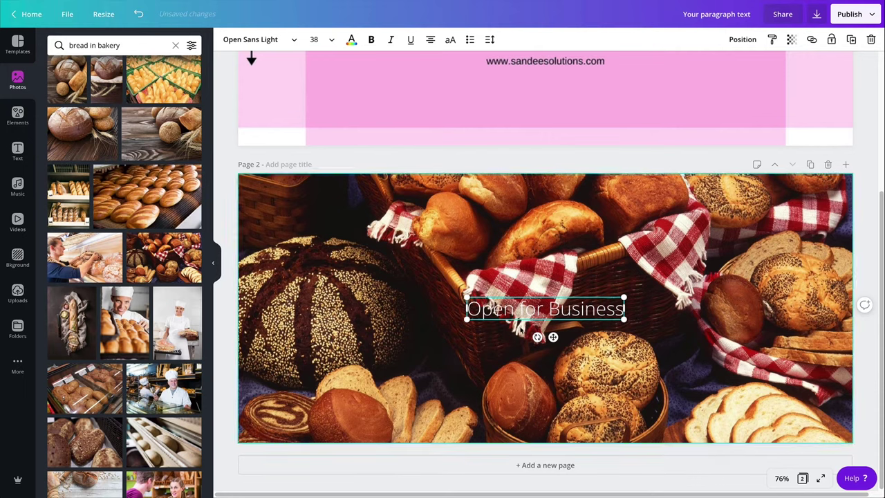
# - Enlarge the title to size 67.4 and centre it horizontally and vertically on the page
pyautogui.moveTo(467, 298); pyautogui.dragTo(347, 276)
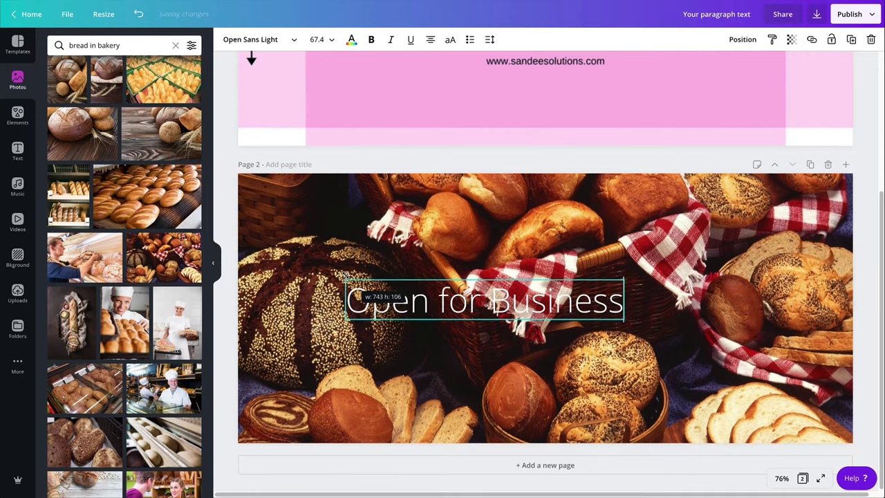
pyautogui.click(484, 359)
pyautogui.click(484, 301)
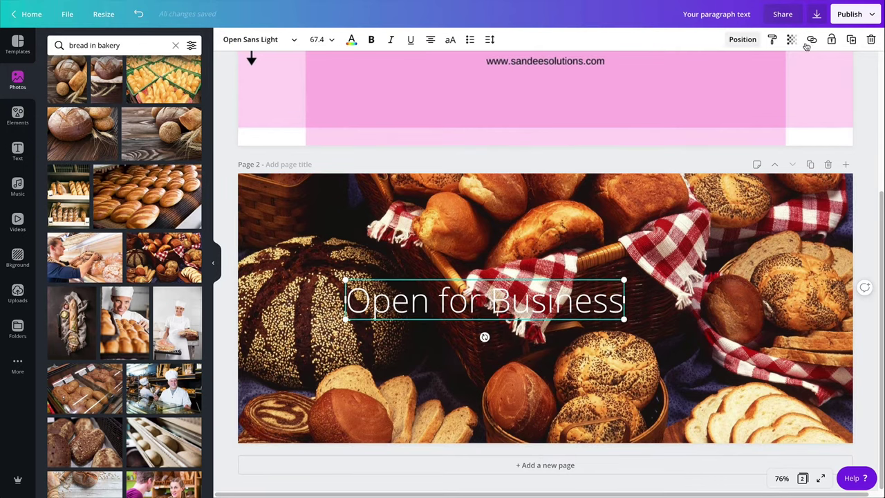
pyautogui.click(742, 40)
pyautogui.click(719, 131)
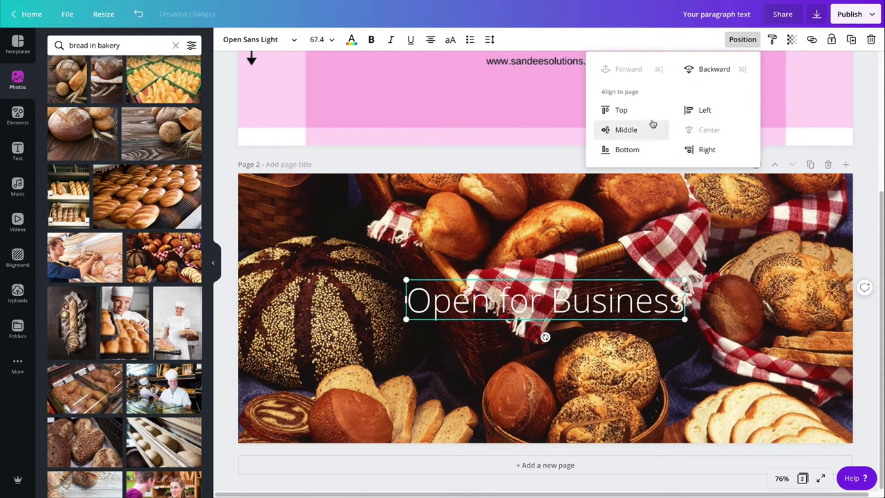
pyautogui.click(638, 131)
# - Set the title in the Courgette font and nudge it slightly upward
pyautogui.click(622, 304)
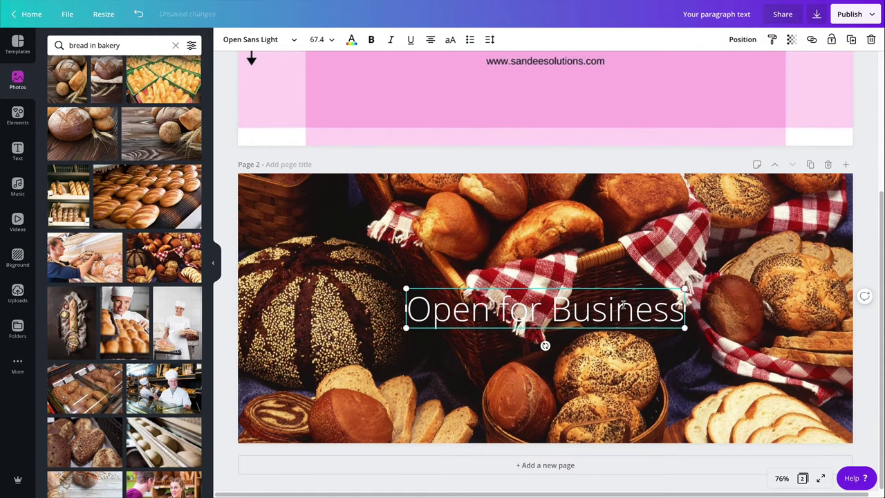
pyautogui.hotkey('ctrl', 'a')
pyautogui.click(237, 39)
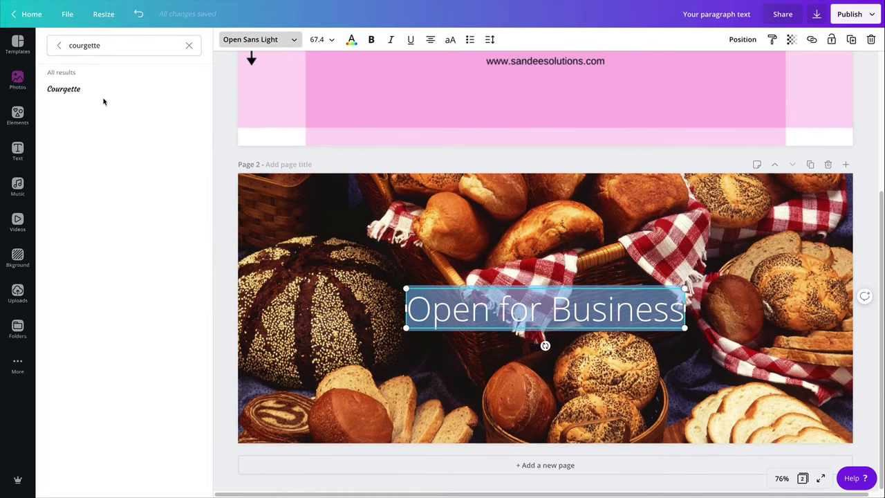
pyautogui.click(71, 92)
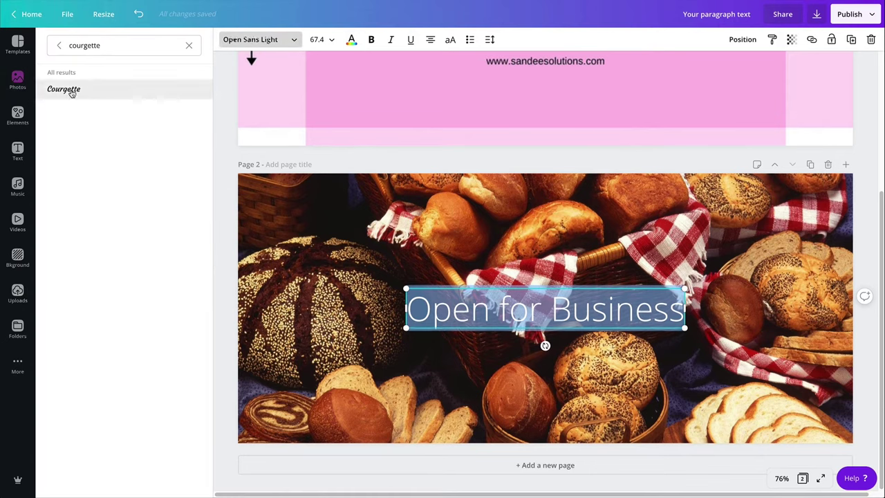
pyautogui.click(451, 269)
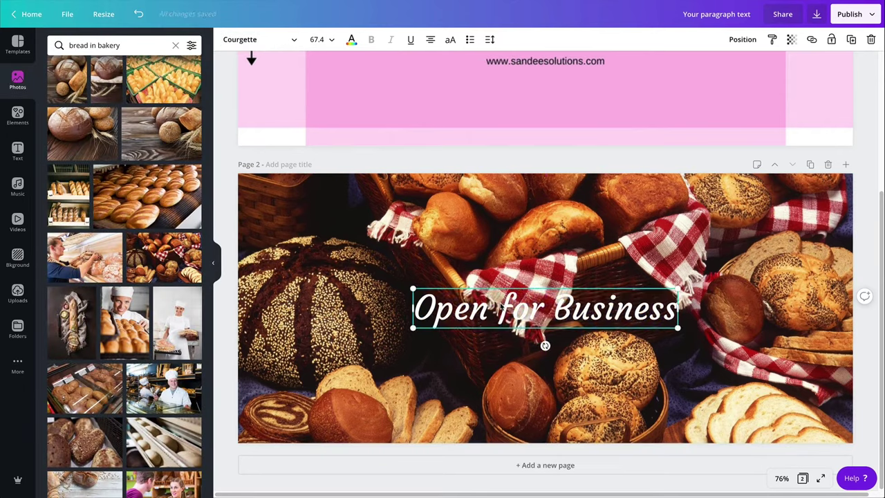
pyautogui.moveTo(502, 304); pyautogui.dragTo(502, 302)
pyautogui.click(536, 238)
# - Shift the bakery photo down and set page 2's background colour to black
pyautogui.click(523, 316)
pyautogui.click(525, 247)
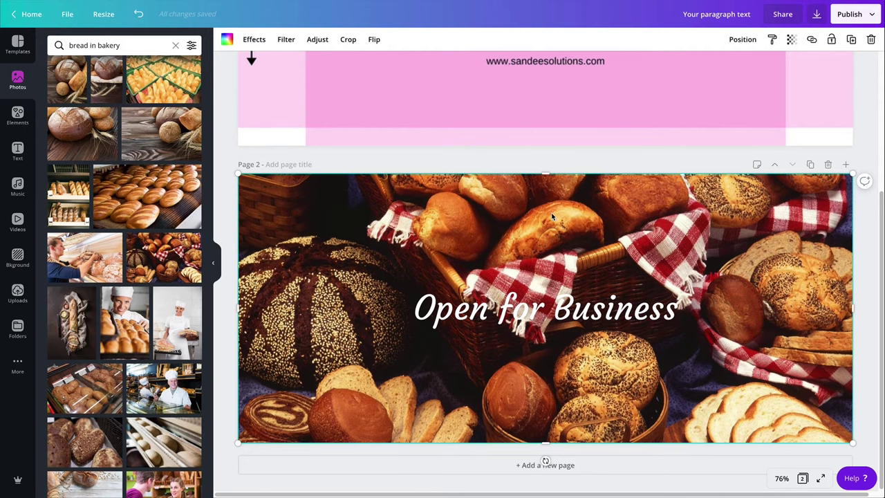
pyautogui.moveTo(551, 212); pyautogui.dragTo(552, 243)
pyautogui.click(549, 190)
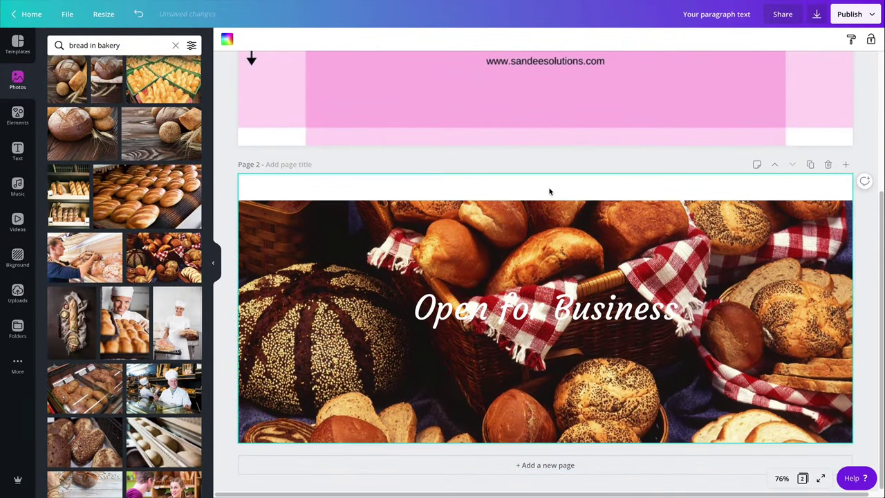
pyautogui.click(545, 192)
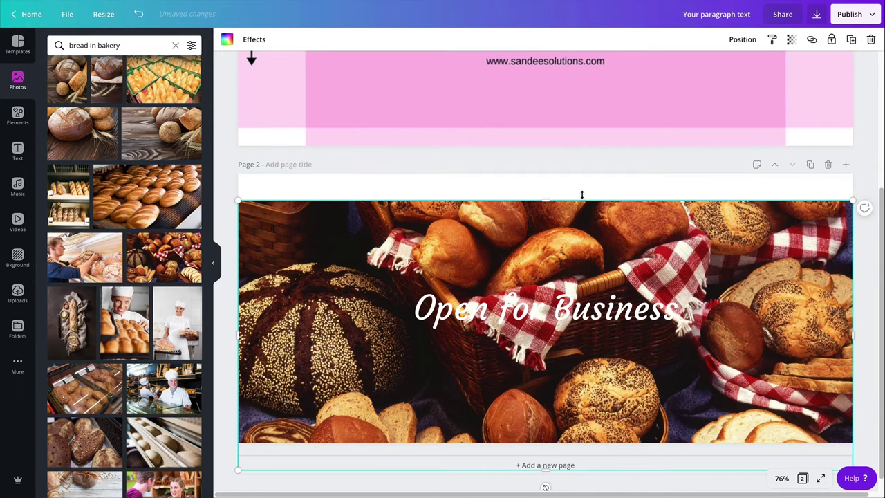
pyautogui.click(580, 188)
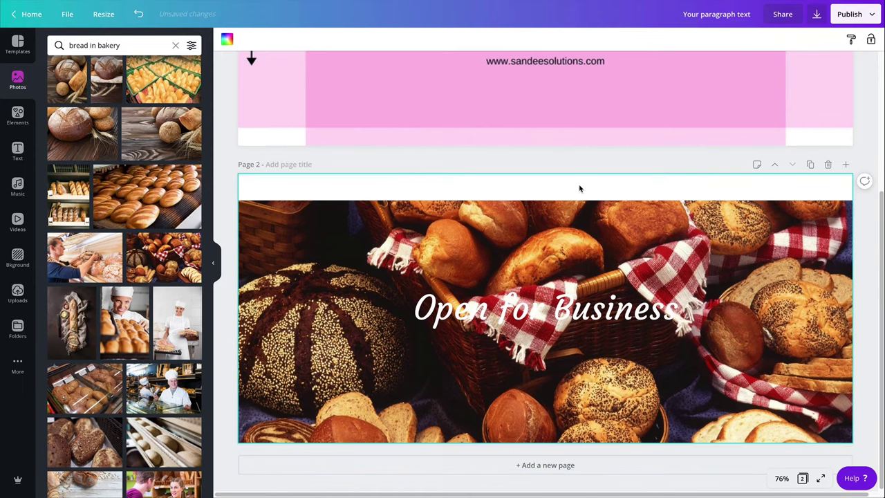
pyautogui.click(228, 40)
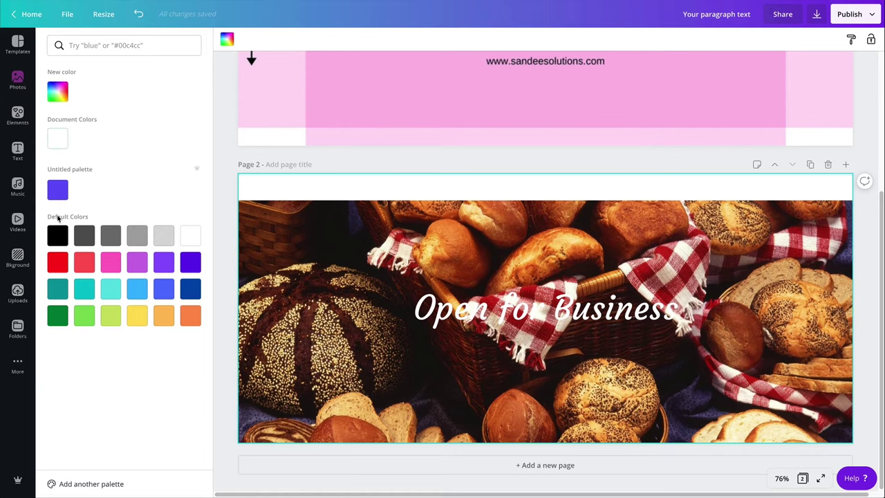
pyautogui.click(59, 236)
# - Move the bakery photo back up to fill the page and set its transparency to 60
pyautogui.click(547, 231)
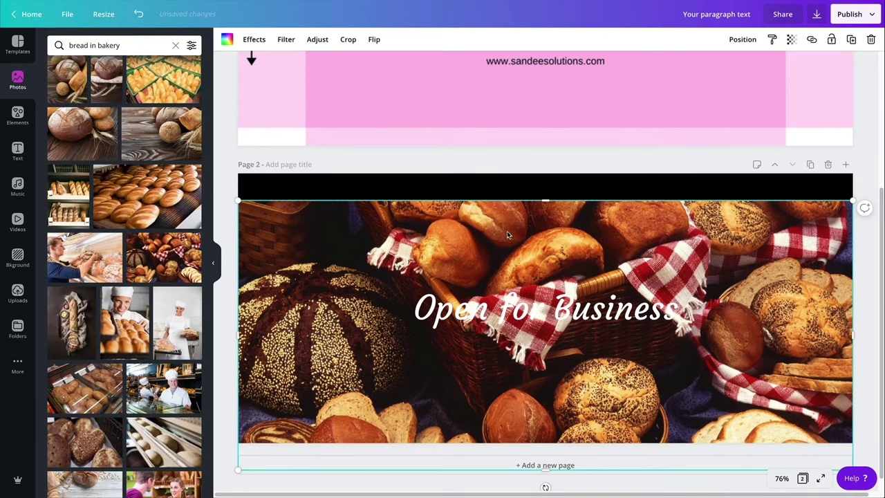
pyautogui.moveTo(548, 230); pyautogui.dragTo(532, 204)
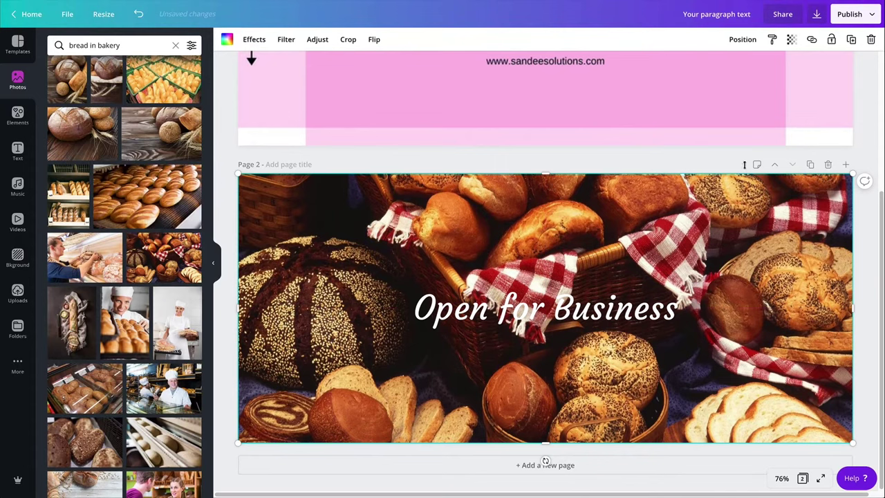
pyautogui.click(796, 45)
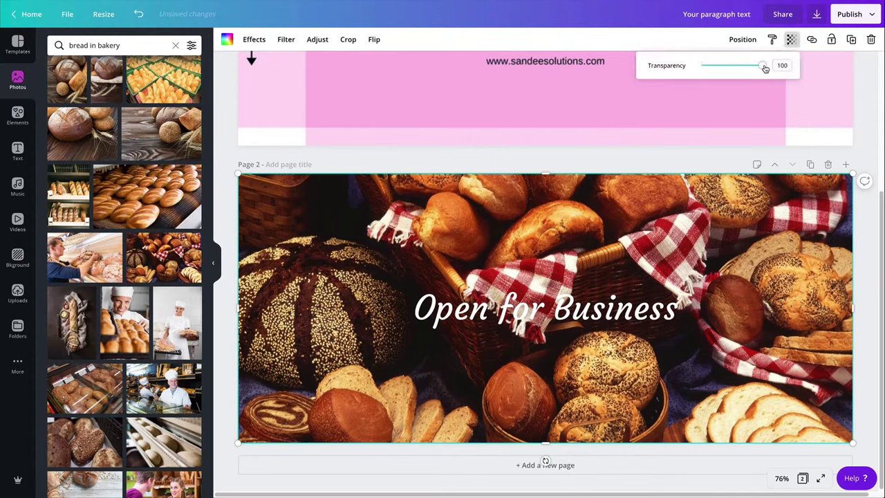
pyautogui.moveTo(762, 69); pyautogui.dragTo(737, 69)
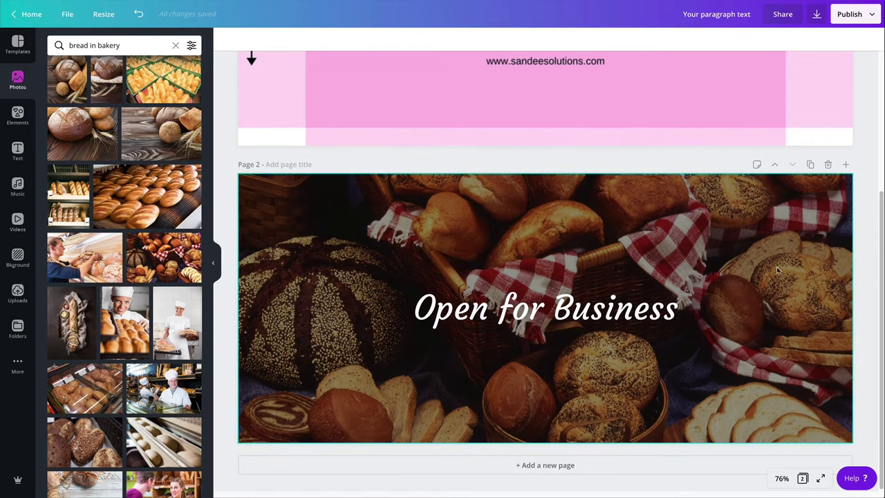
pyautogui.click(496, 312)
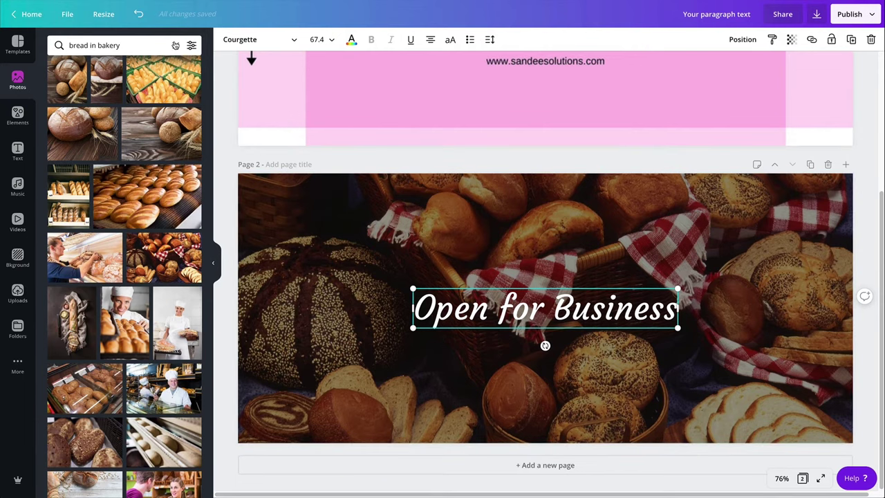
pyautogui.click(175, 45)
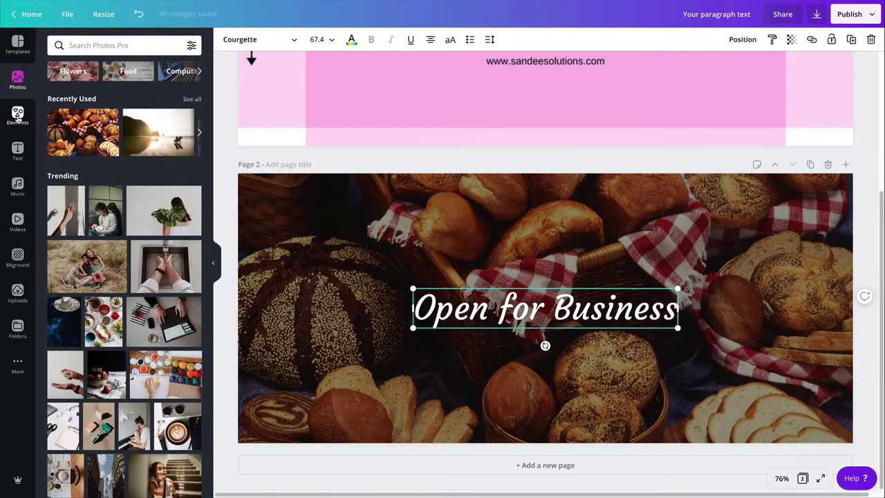
# - Search Elements stickers for 'sparkle' and add the white sparkle sticker to page 2
pyautogui.click(17, 116)
pyautogui.scroll(-4, 104, 221)
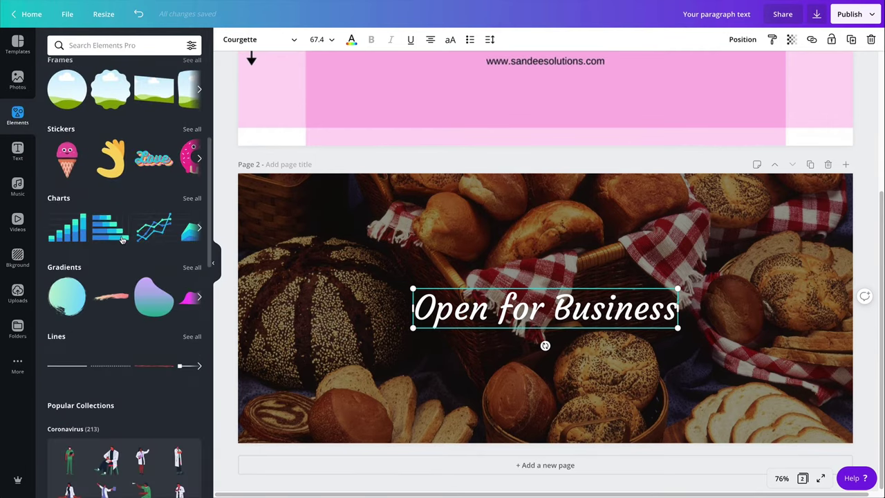
pyautogui.click(191, 130)
pyautogui.scroll(-5, 137, 329)
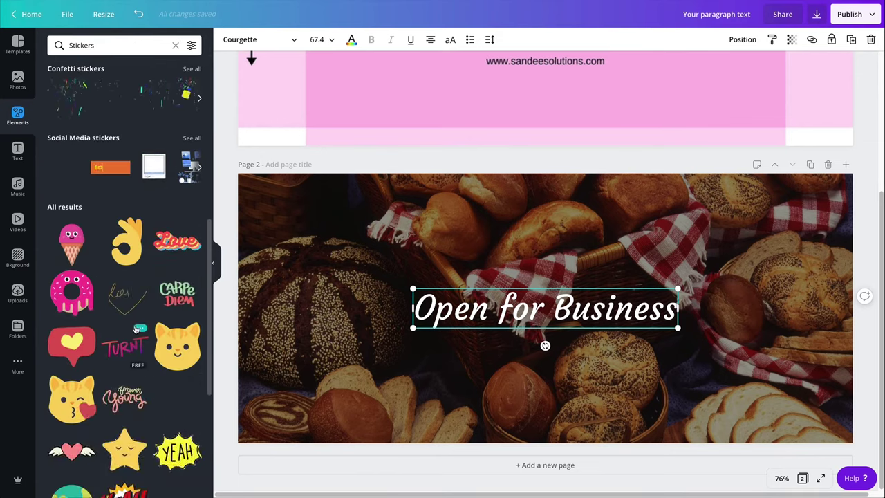
pyautogui.scroll(6, 136, 329)
pyautogui.click(97, 47)
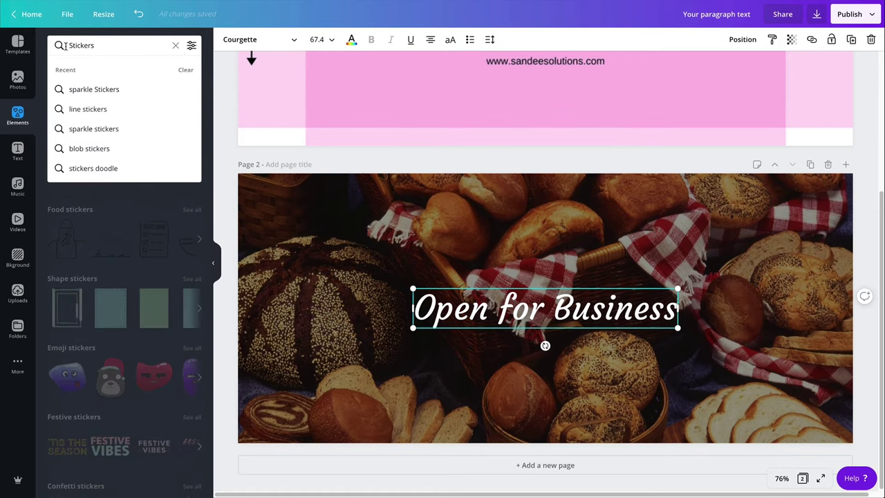
pyautogui.write('sparkle')
pyautogui.press('Return')
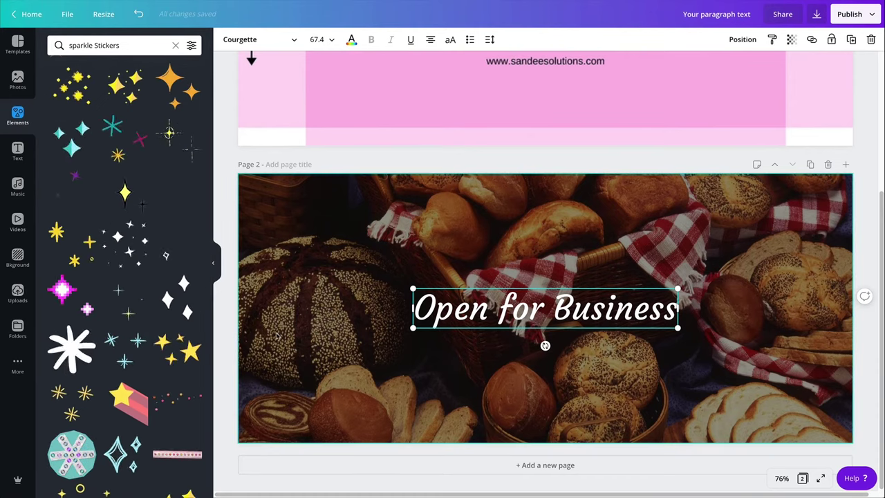
pyautogui.click(183, 293)
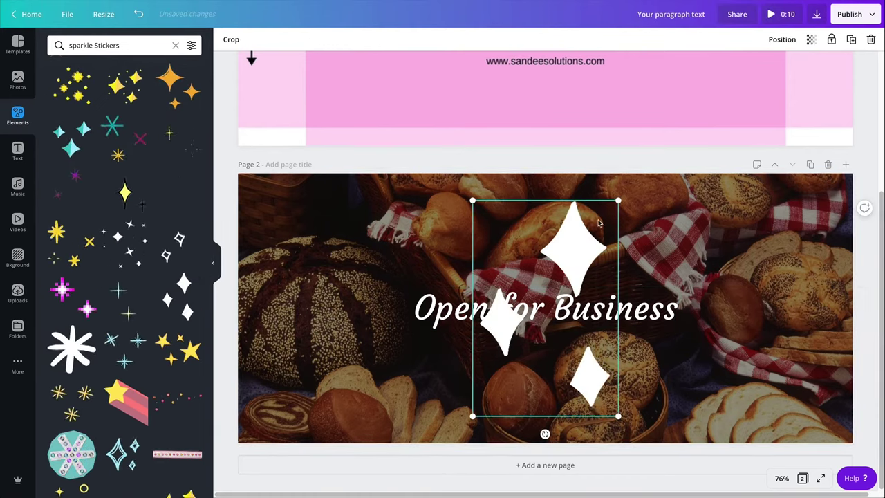
# - Shrink the white sparkle sticker and place it just left of the title
pyautogui.moveTo(617, 198); pyautogui.dragTo(501, 374)
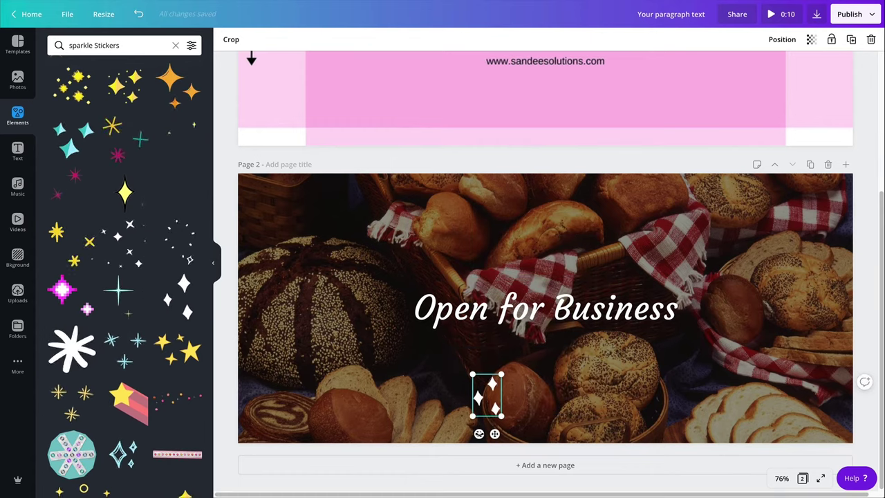
pyautogui.moveTo(494, 434); pyautogui.dragTo(401, 319)
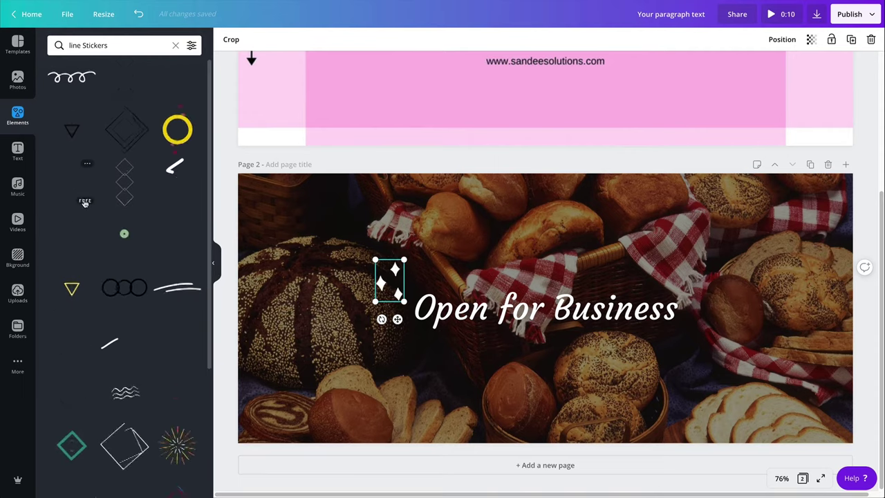
# - Add a white burst-lines sticker, shrink it and place it at the title's right end
pyautogui.click(175, 92)
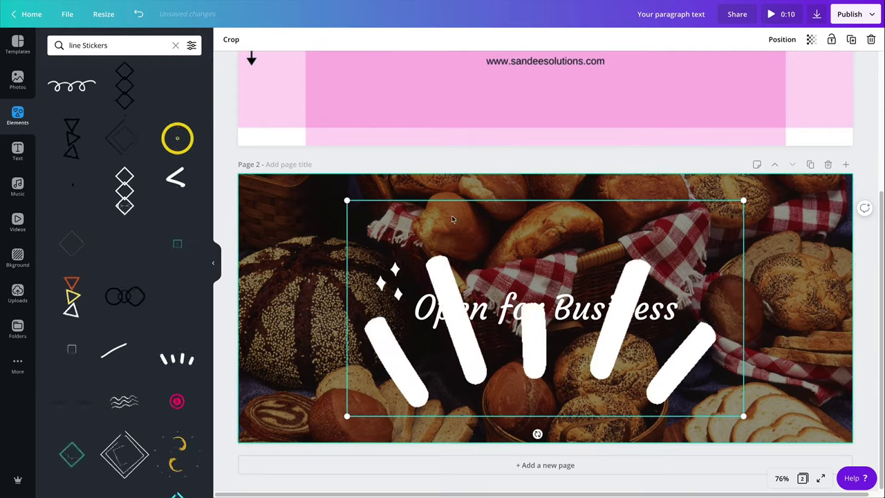
pyautogui.moveTo(347, 415)
pyautogui.mouseDown()
pyautogui.moveTo(401, 353)
pyautogui.moveTo(712, 265)
pyautogui.mouseUp()
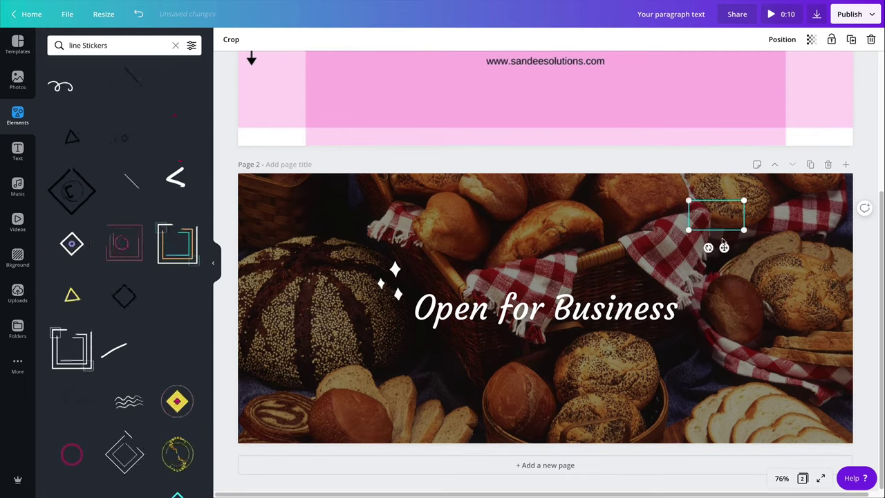
pyautogui.moveTo(716, 220); pyautogui.dragTo(668, 322)
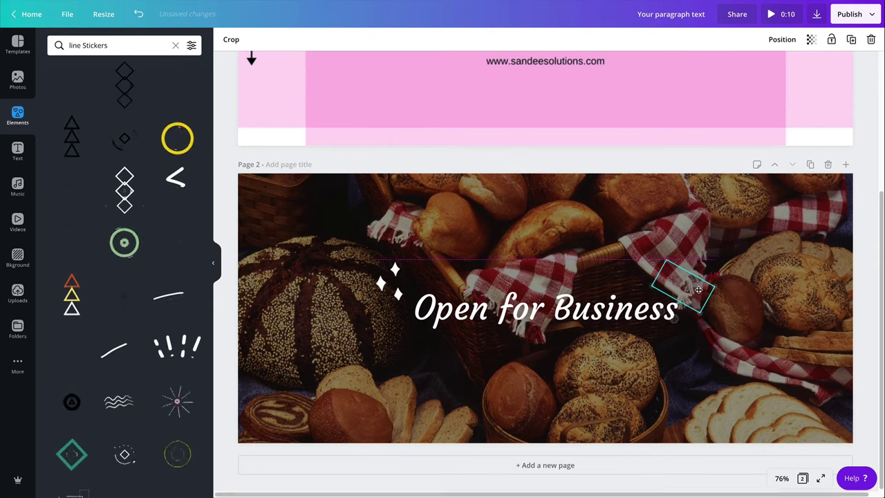
pyautogui.click(640, 238)
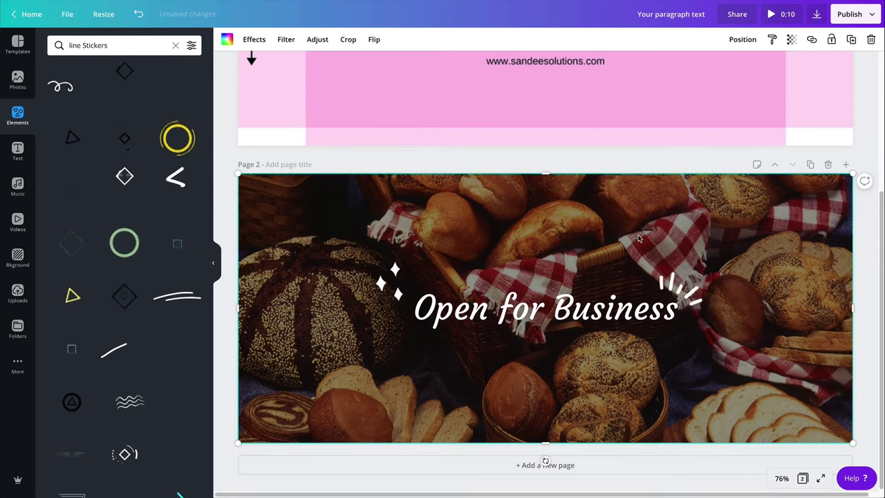
# - Add a white brush-stroke sticker and shrink it into an underline beneath the title
pyautogui.scroll(-3, 146, 289)
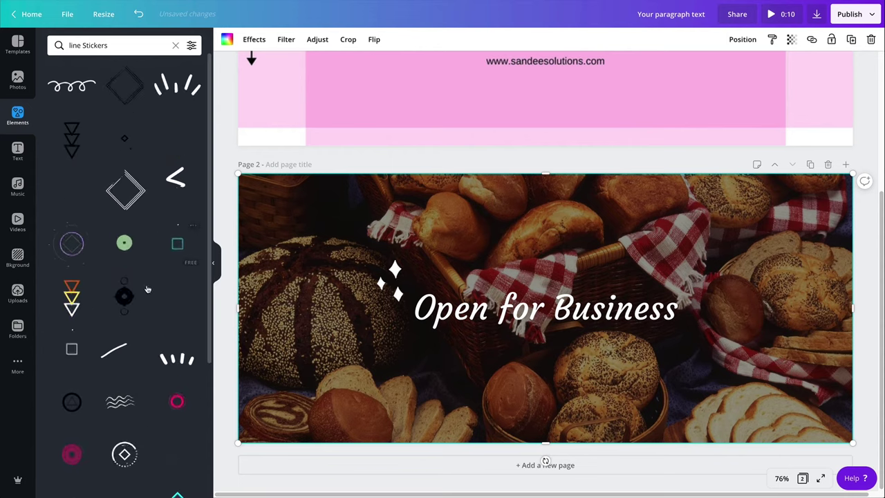
pyautogui.scroll(-10, 147, 289)
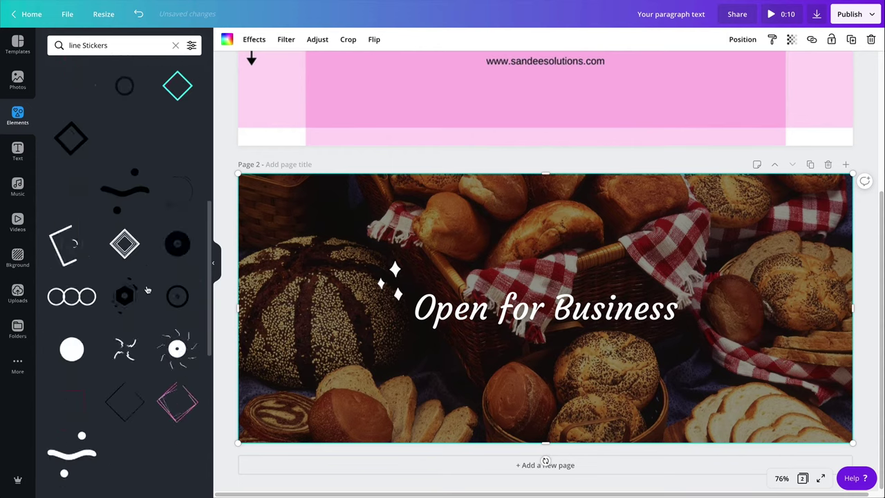
pyautogui.scroll(-2, 165, 330)
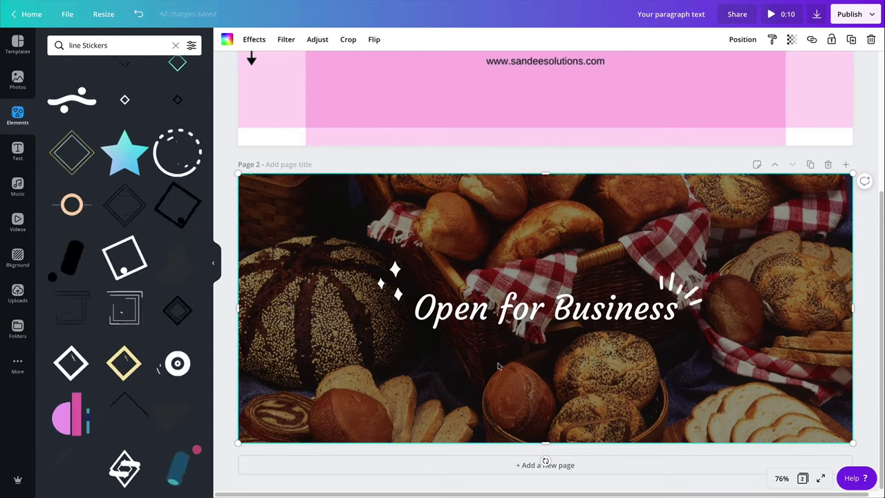
pyautogui.scroll(-6, 125, 355)
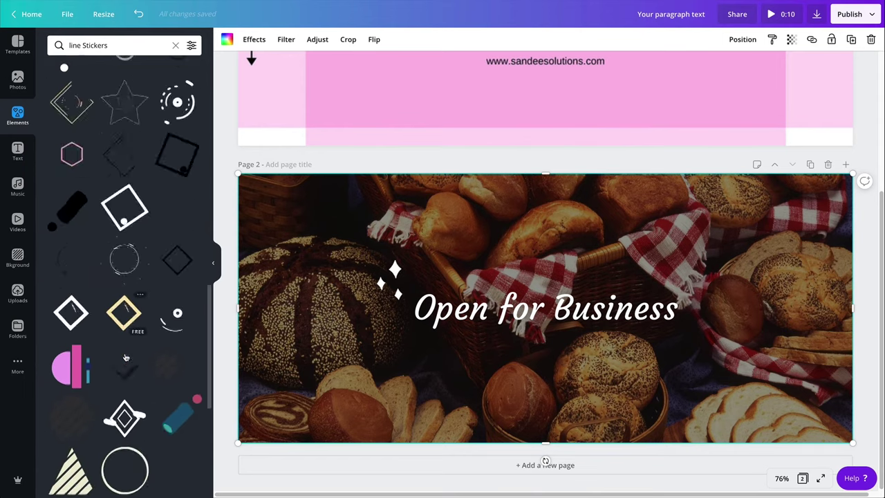
pyautogui.scroll(-8, 126, 355)
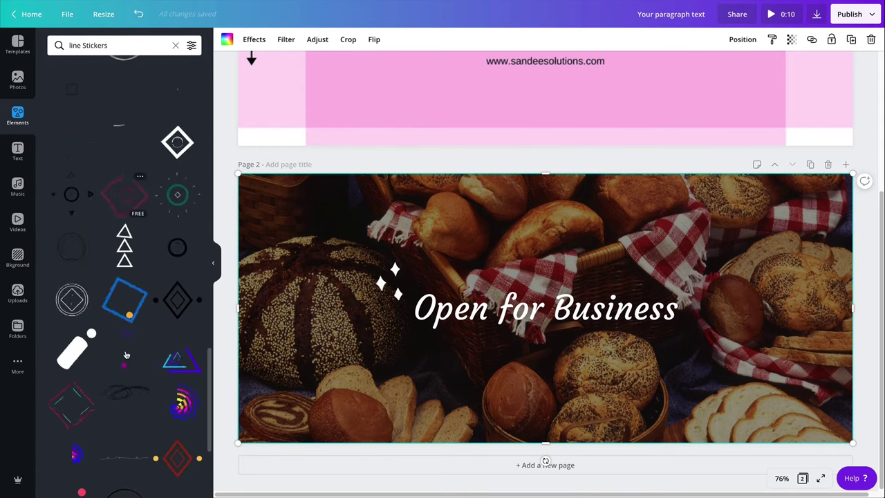
pyautogui.scroll(-8, 126, 355)
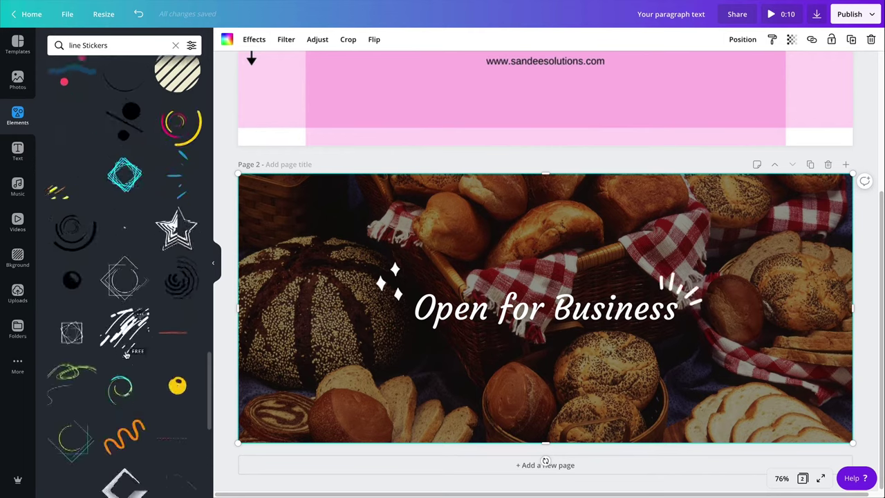
pyautogui.scroll(-8, 126, 355)
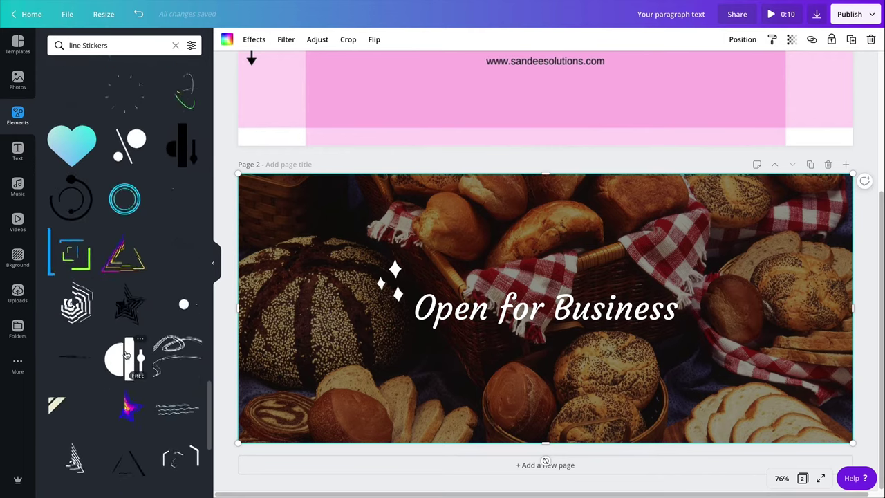
pyautogui.scroll(-1, 125, 354)
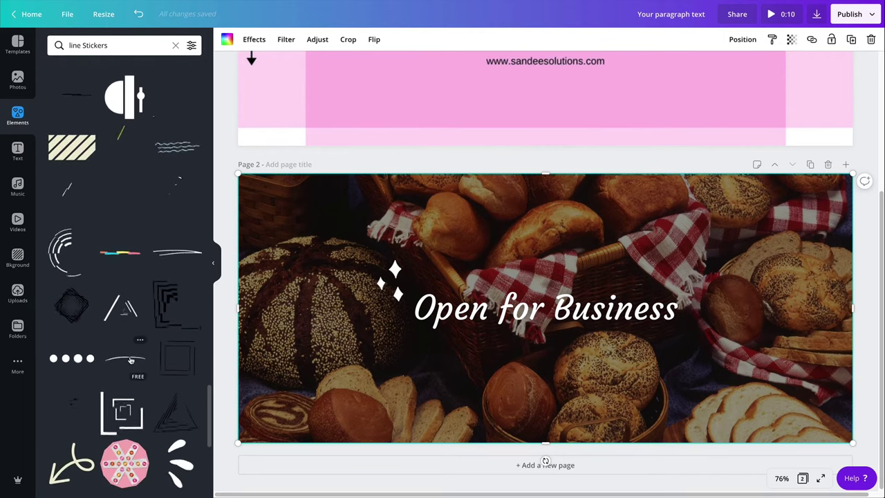
pyautogui.click(176, 256)
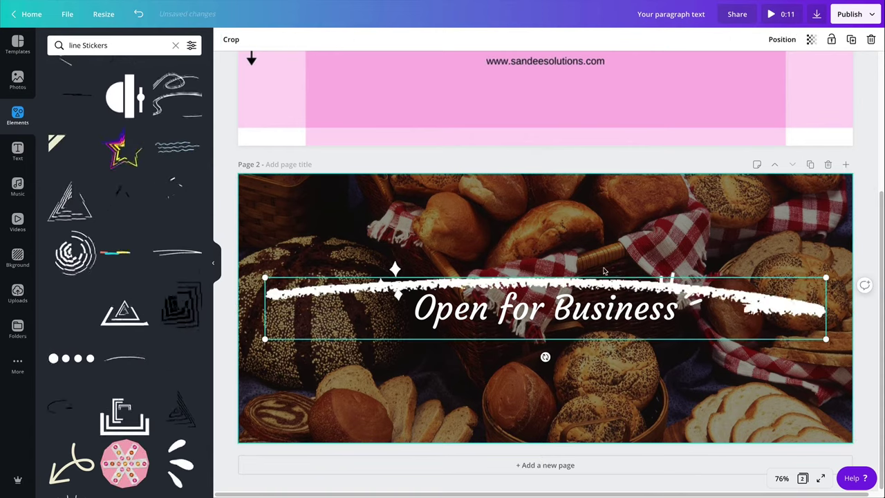
pyautogui.moveTo(265, 278)
pyautogui.mouseDown()
pyautogui.moveTo(682, 320)
pyautogui.moveTo(652, 322)
pyautogui.mouseUp()
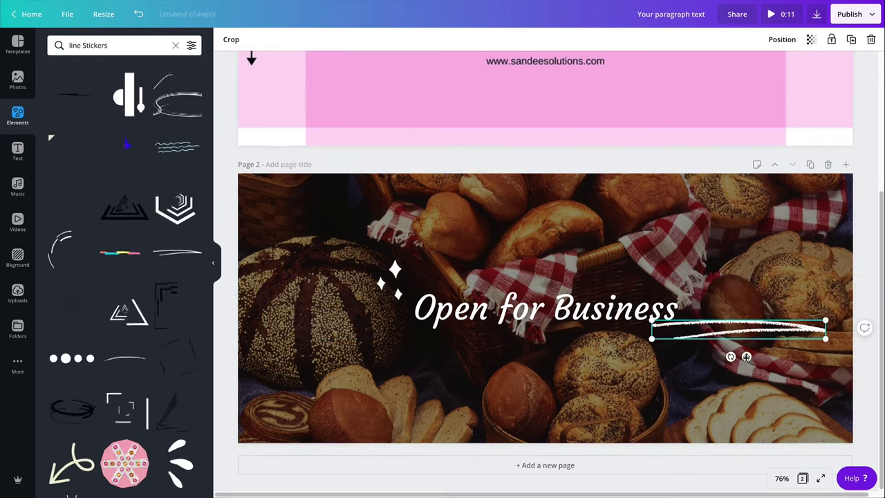
pyautogui.moveTo(746, 357); pyautogui.dragTo(540, 377)
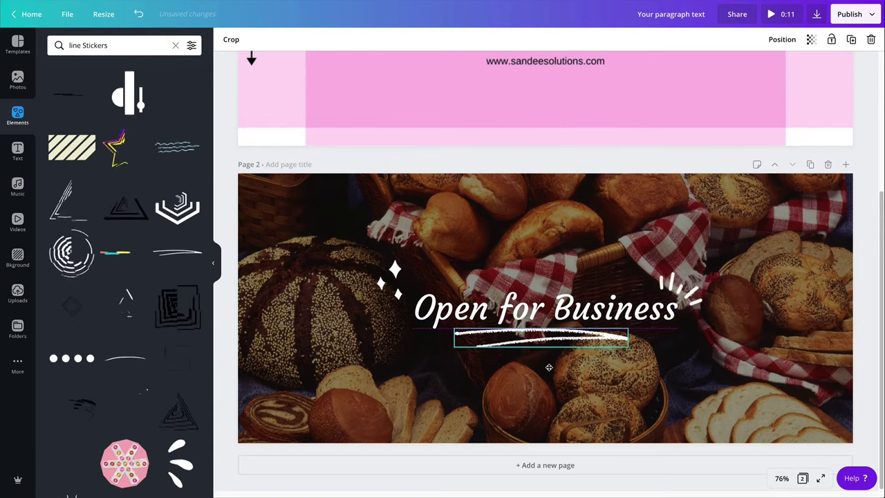
pyautogui.click(560, 231)
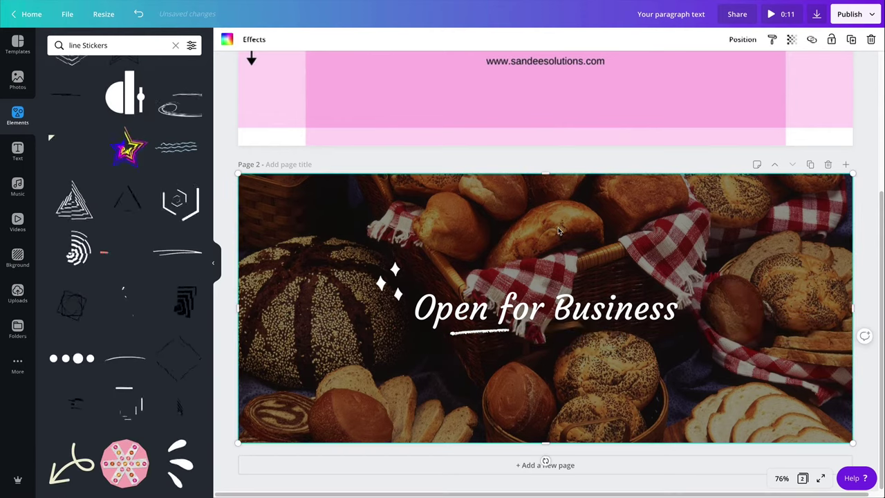
# - Centre the underline horizontally, then group it with the title, sparkle and burst lines
pyautogui.click(593, 345)
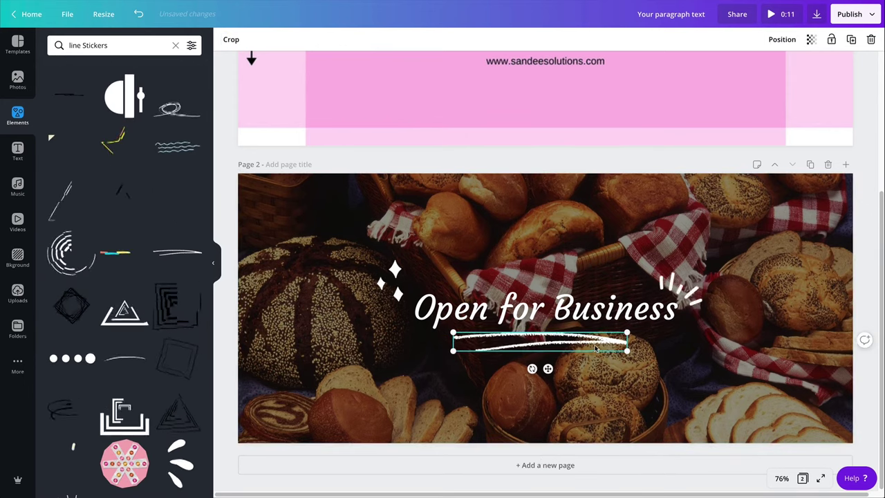
pyautogui.click(782, 39)
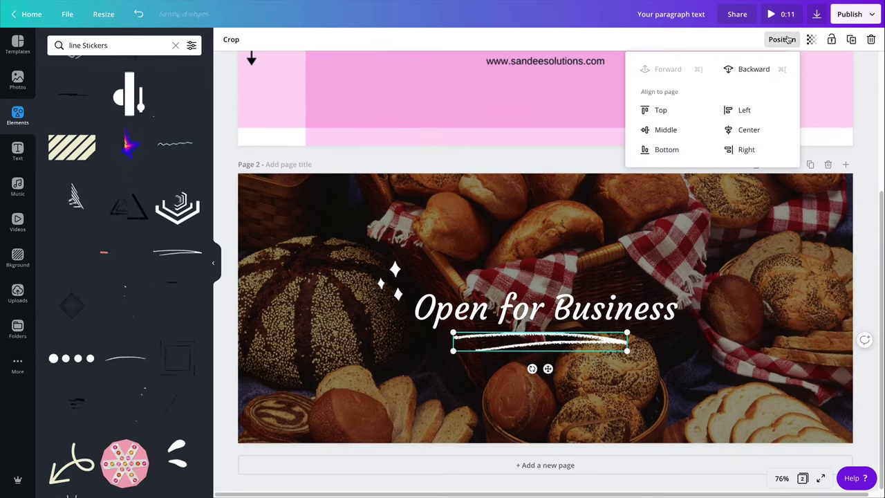
pyautogui.click(748, 131)
pyautogui.click(555, 238)
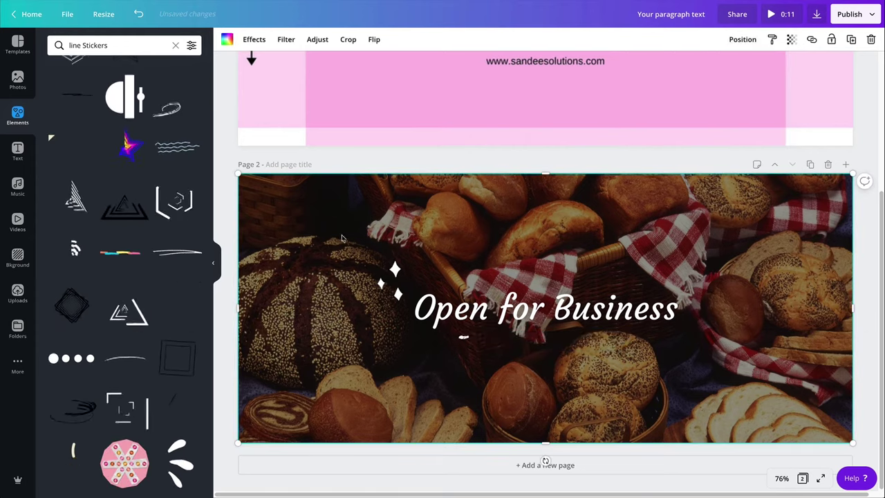
pyautogui.moveTo(368, 165)
pyautogui.mouseDown()
pyautogui.moveTo(745, 393)
pyautogui.moveTo(762, 392)
pyautogui.mouseUp()
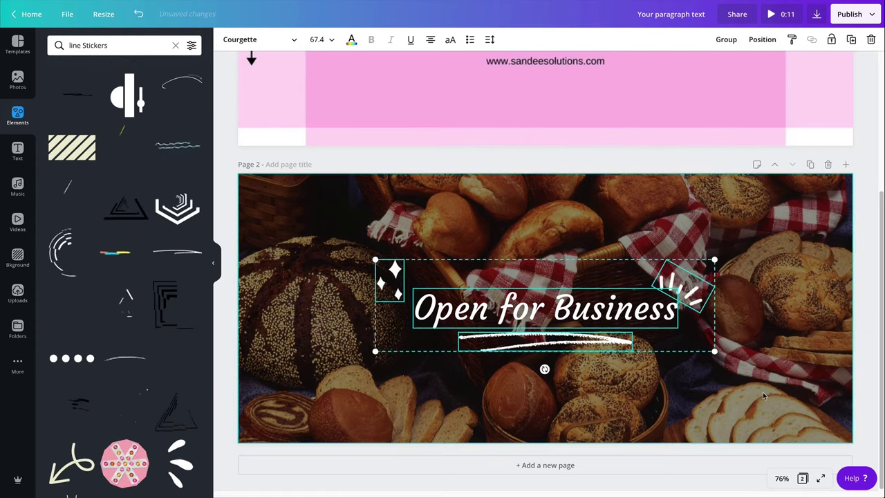
pyautogui.click(726, 39)
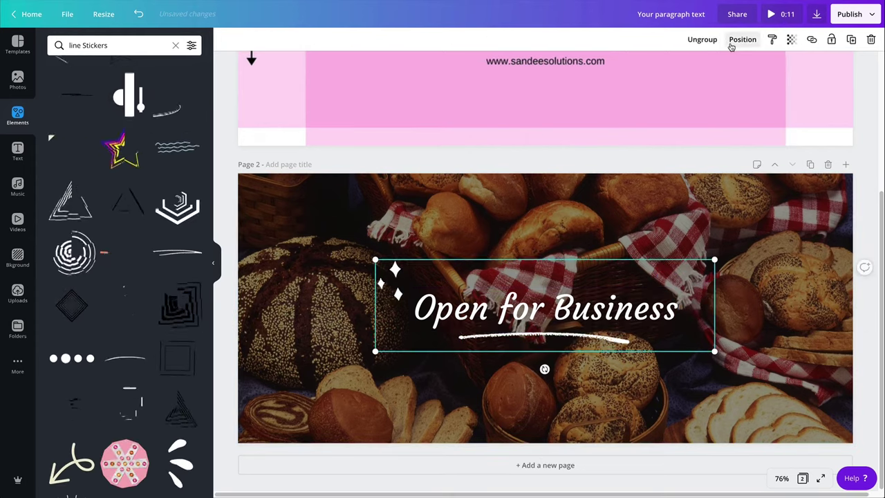
pyautogui.scroll(3, 715, 223)
# - Paste page 1's pink safe-zone guide onto page 2 and make it partly transparent
pyautogui.click(706, 200)
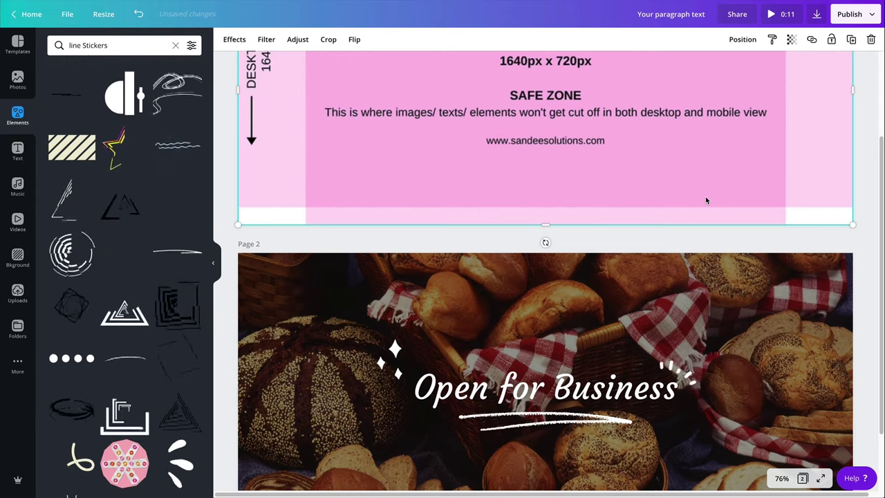
pyautogui.click(713, 309)
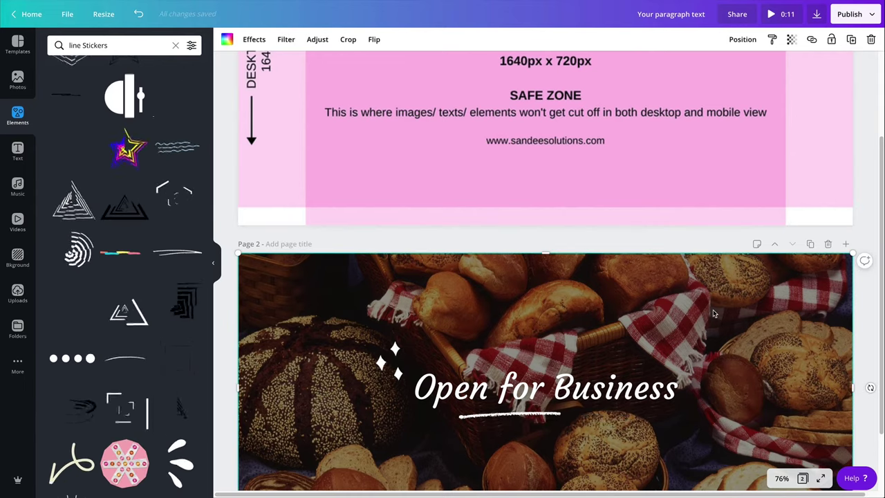
pyautogui.hotkey('ctrl', 'v')
pyautogui.scroll(-1, 713, 309)
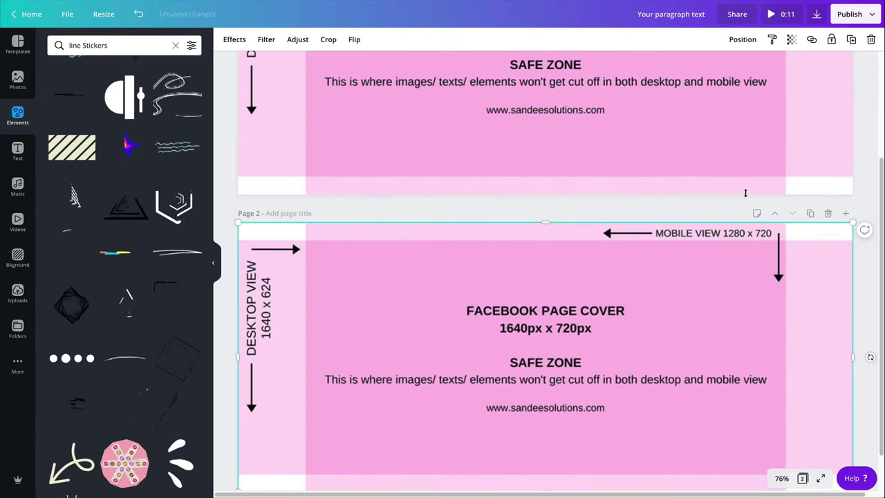
pyautogui.click(791, 39)
pyautogui.moveTo(760, 65); pyautogui.dragTo(742, 72)
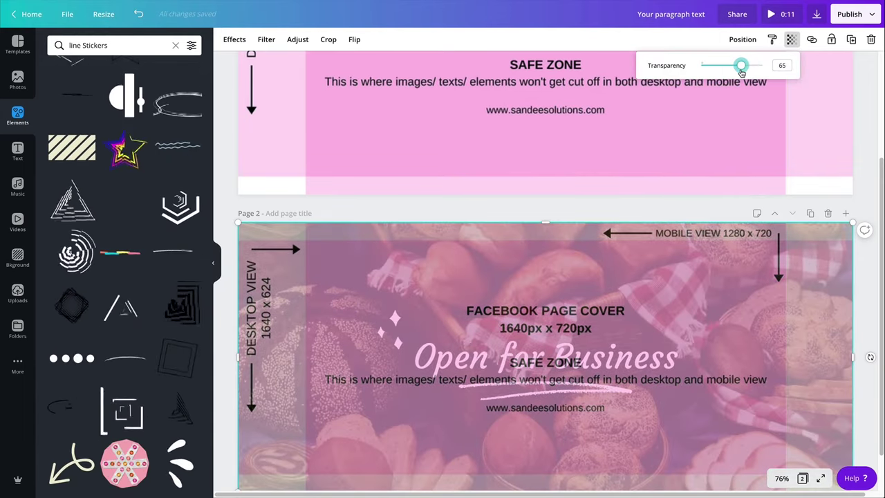
pyautogui.moveTo(743, 73)
pyautogui.mouseDown()
pyautogui.moveTo(734, 71)
pyautogui.moveTo(795, 74)
pyautogui.moveTo(754, 78)
pyautogui.mouseUp()
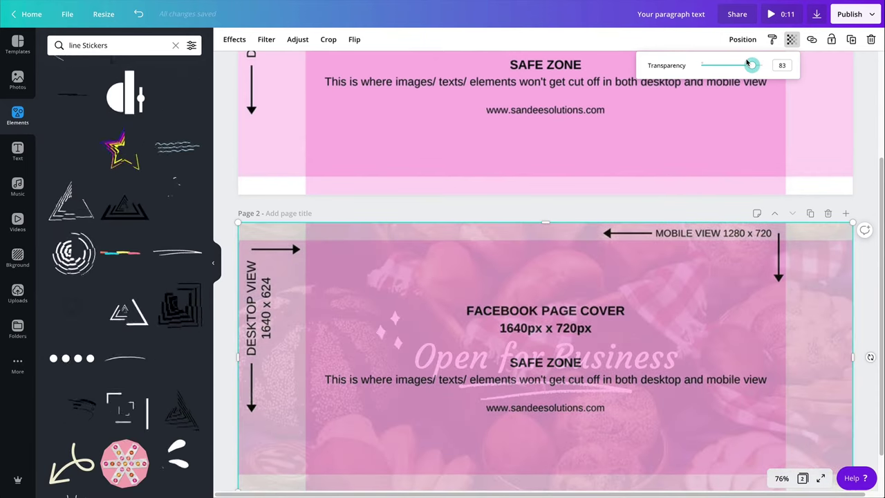
# - Delete the safe-zone overlay, then enlarge the title group from its corners and nudge it down-right
pyautogui.click(720, 329)
pyautogui.press('Delete')
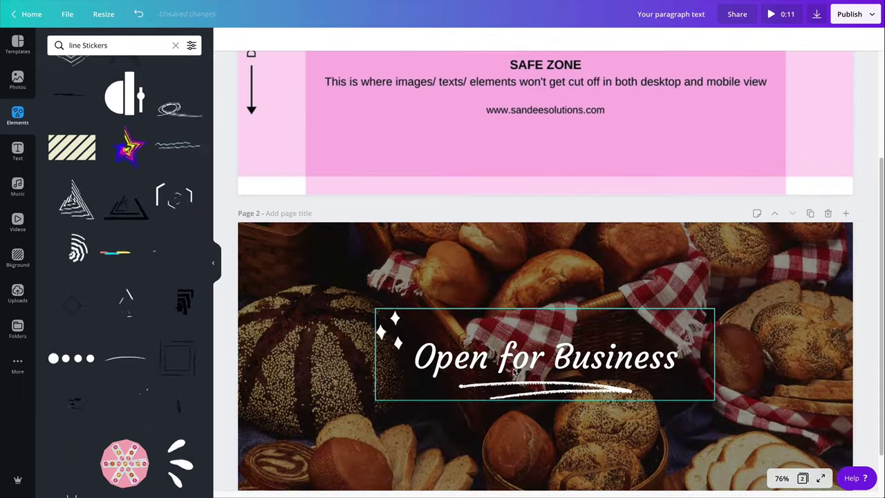
pyautogui.click(427, 334)
pyautogui.moveTo(376, 309); pyautogui.dragTo(329, 297)
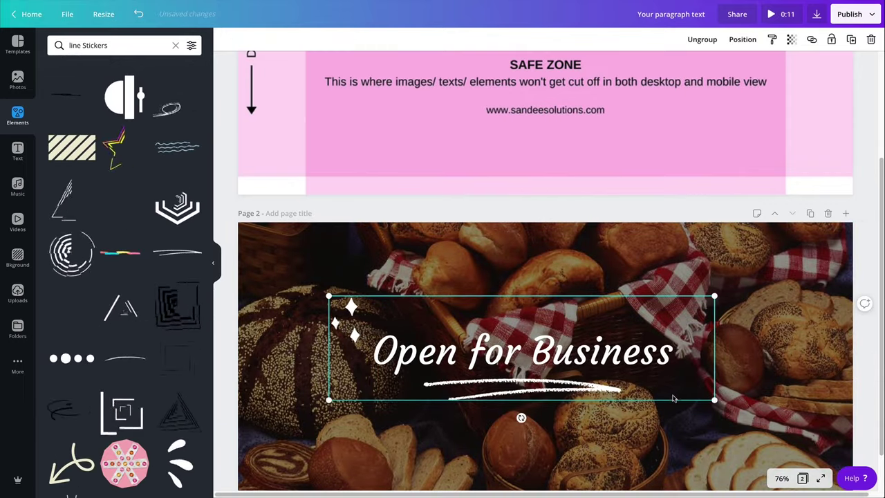
pyautogui.moveTo(712, 398); pyautogui.dragTo(733, 406)
pyautogui.moveTo(587, 353)
pyautogui.mouseDown()
pyautogui.moveTo(601, 377)
pyautogui.moveTo(597, 363)
pyautogui.mouseUp()
pyautogui.scroll(-1, 588, 400)
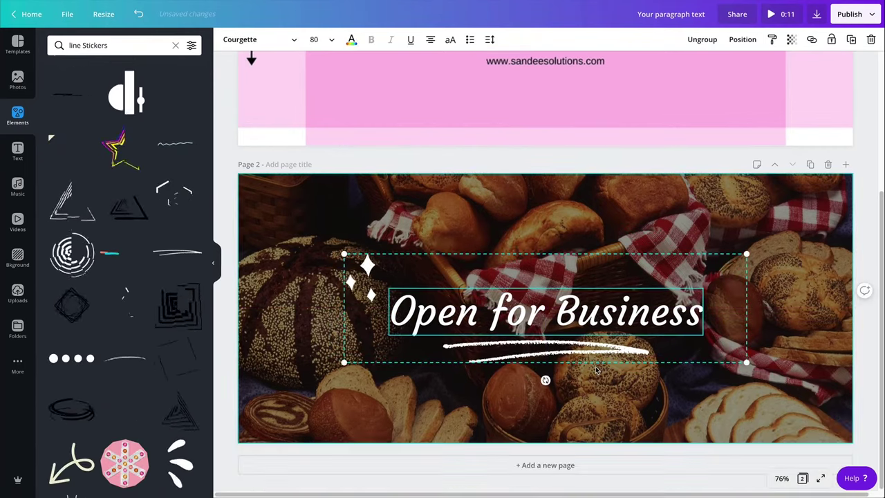
pyautogui.click(577, 436)
# - Delete the pink safe-zone overlay from the bread page
pyautogui.scroll(3, 588, 311)
pyautogui.click(597, 149)
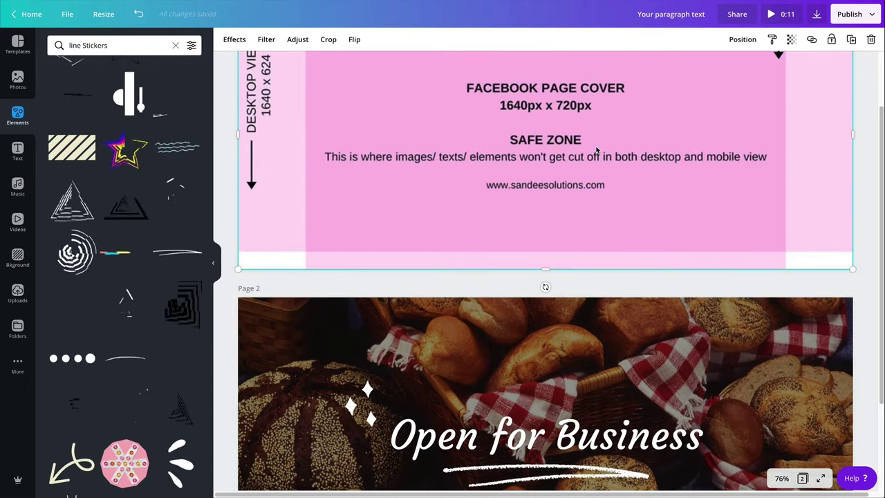
pyautogui.moveTo(597, 149); pyautogui.dragTo(600, 369)
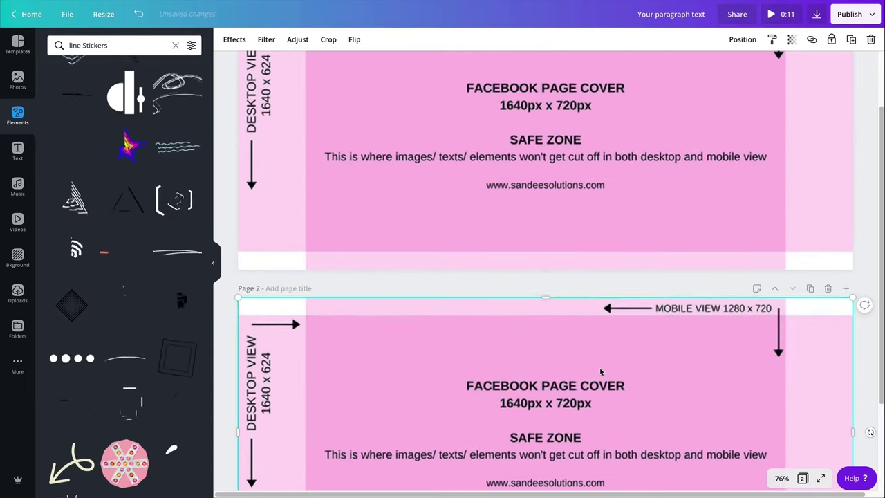
pyautogui.scroll(-2, 600, 371)
pyautogui.scroll(-1, 601, 371)
pyautogui.click(791, 40)
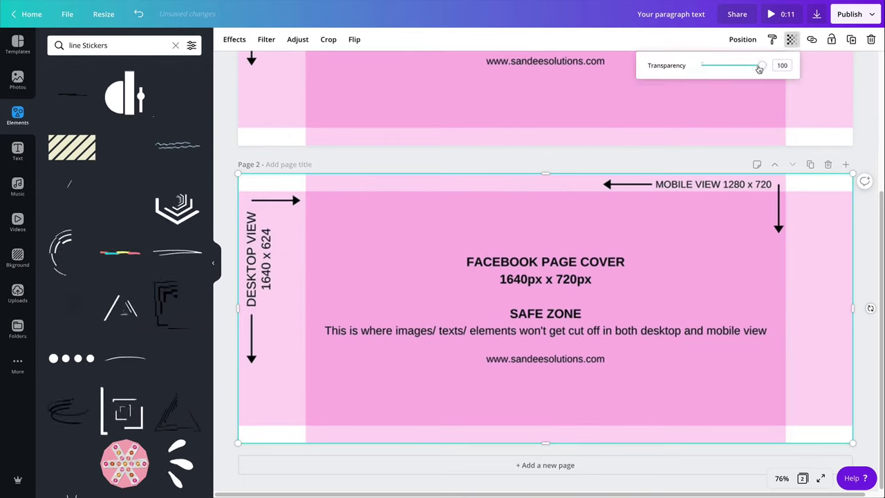
pyautogui.moveTo(760, 66)
pyautogui.mouseDown()
pyautogui.moveTo(736, 72)
pyautogui.moveTo(759, 72)
pyautogui.mouseUp()
pyautogui.press('Delete')
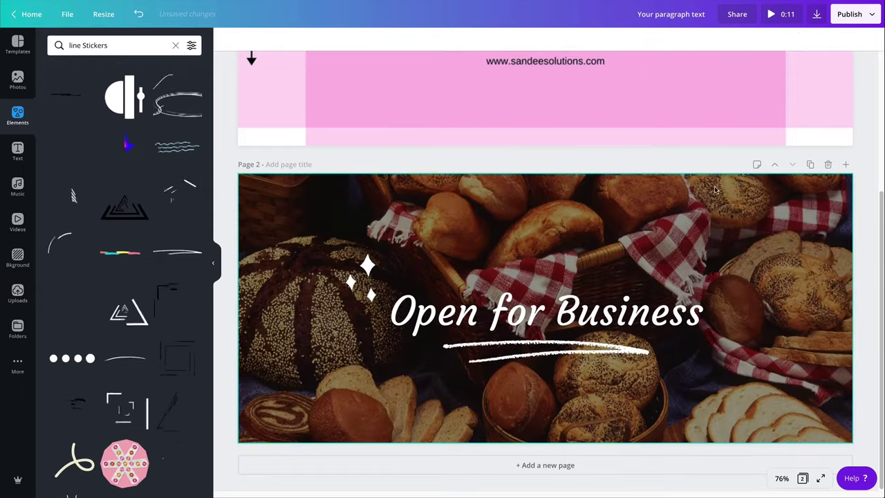
# - Delete the Facebook cover template page so only the bread design remains
pyautogui.scroll(3, 703, 177)
pyautogui.scroll(-3, 685, 200)
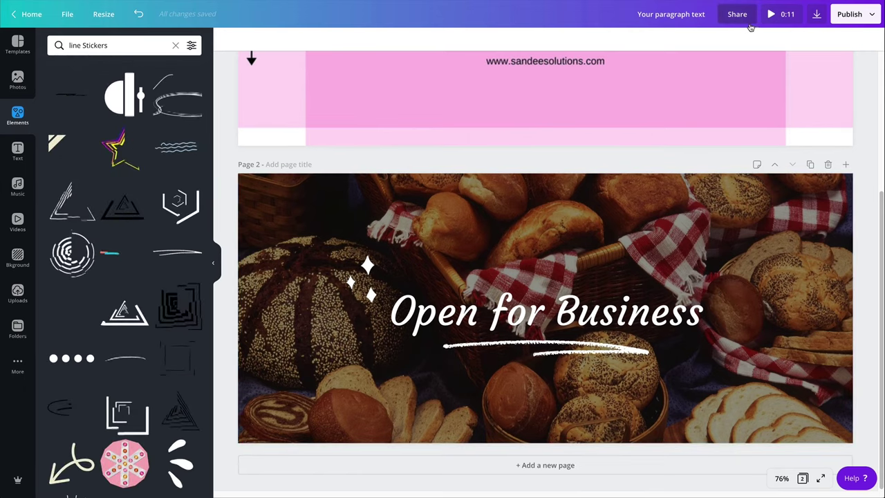
pyautogui.scroll(3, 710, 116)
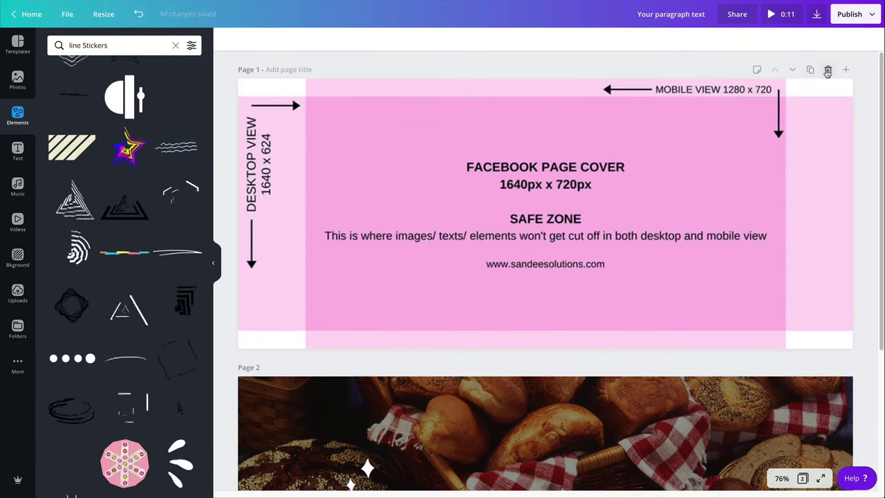
pyautogui.click(827, 70)
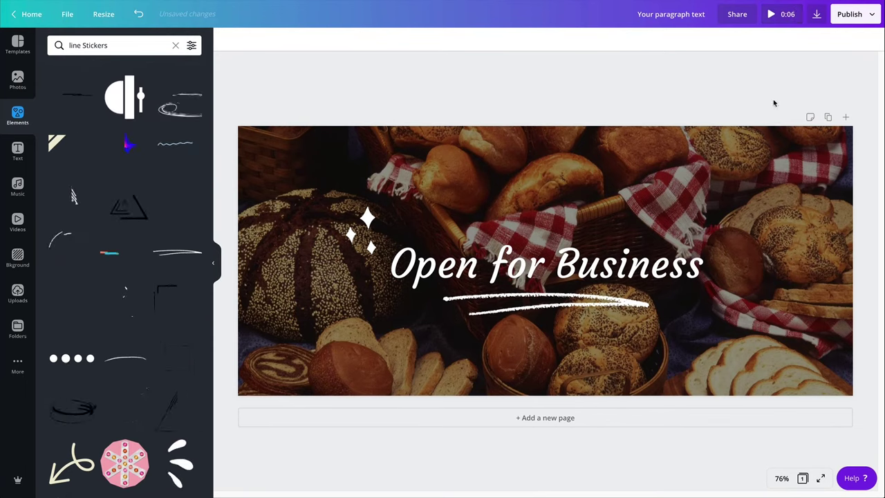
pyautogui.click(773, 133)
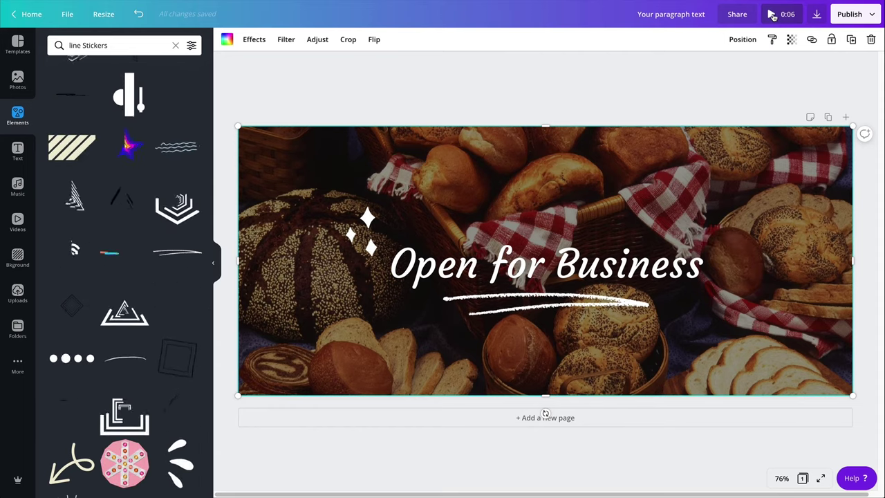
pyautogui.click(773, 15)
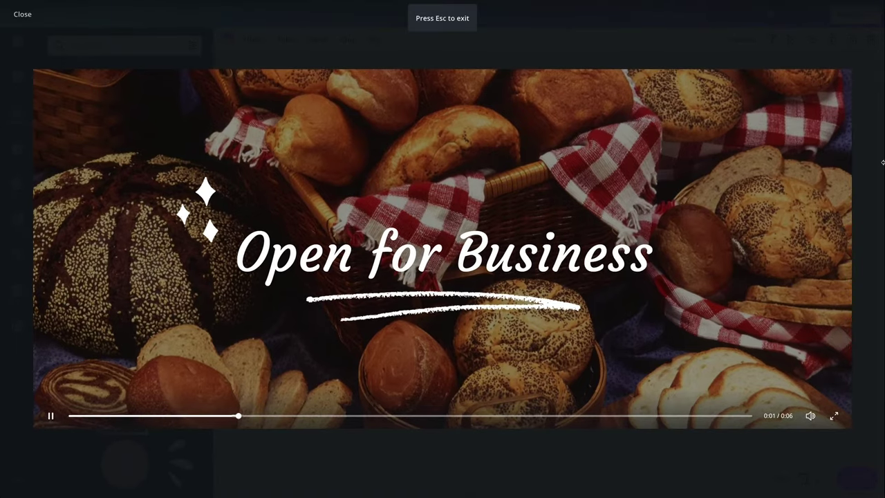
pyautogui.click(21, 15)
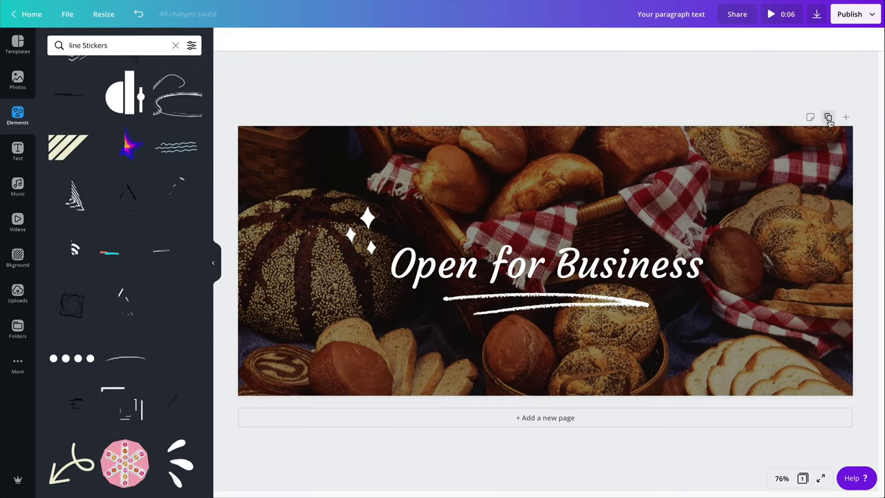
# - Copy the bread page three times to make four pages, then preview them in grid view
pyautogui.click(827, 117)
pyautogui.scroll(3, 750, 291)
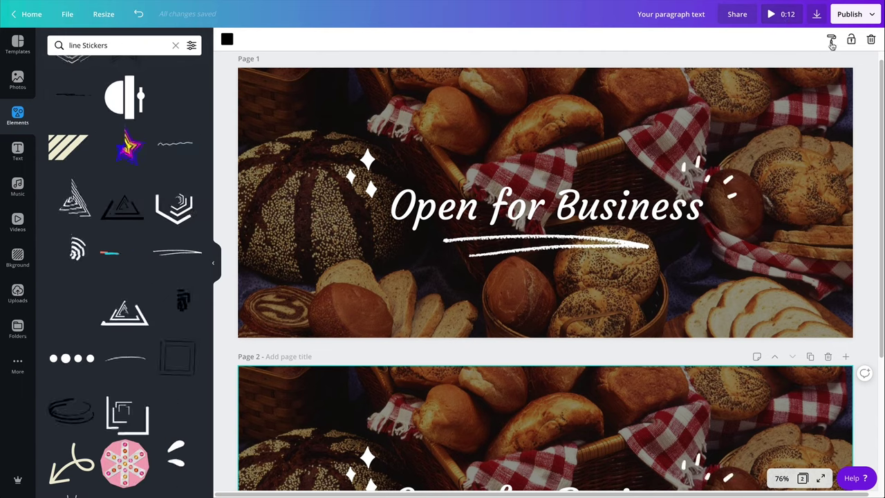
pyautogui.scroll(-2, 775, 388)
pyautogui.scroll(-3, 775, 388)
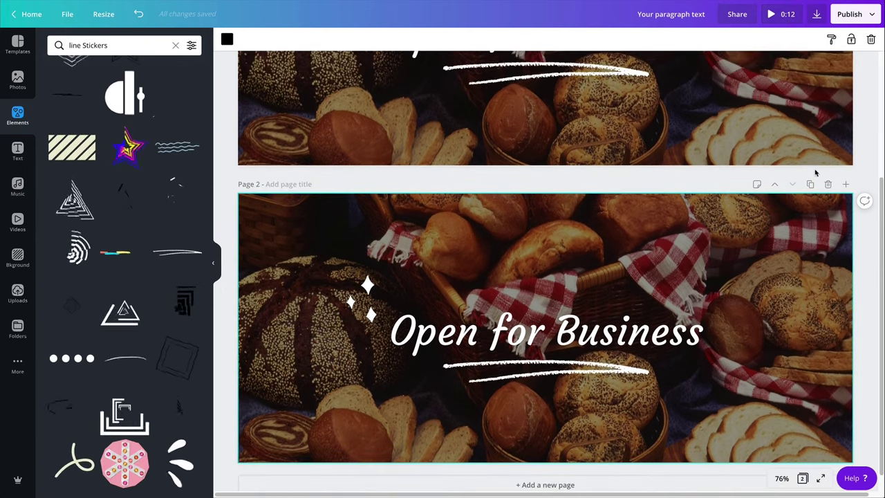
pyautogui.click(810, 184)
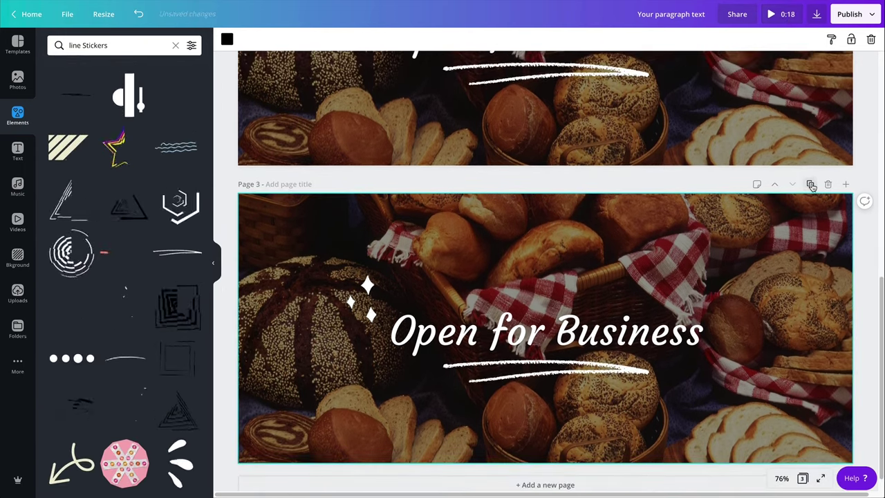
pyautogui.click(811, 185)
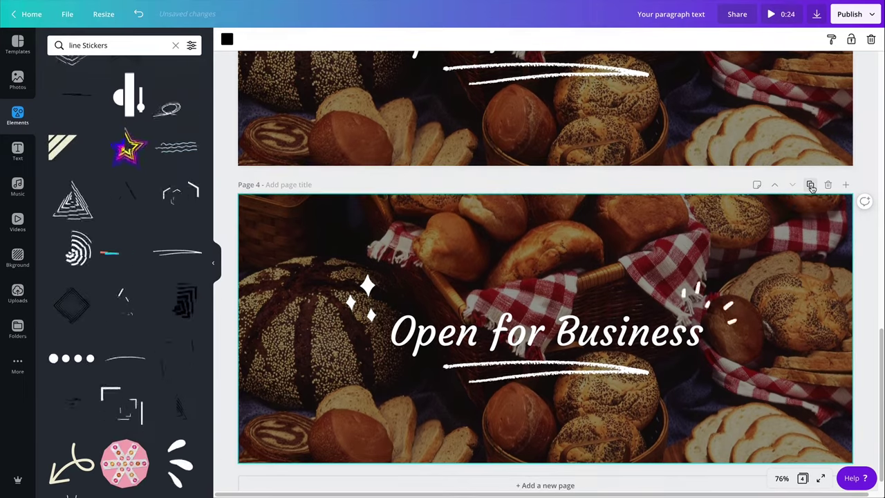
pyautogui.scroll(10, 810, 194)
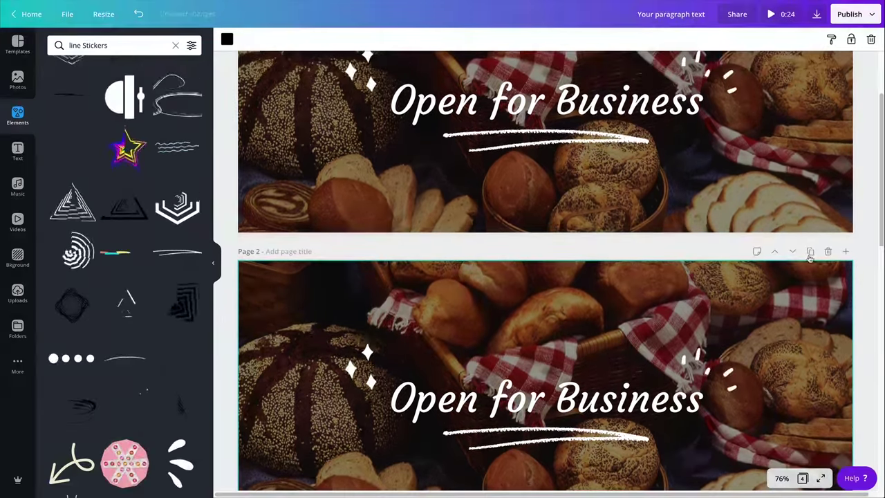
pyautogui.click(803, 478)
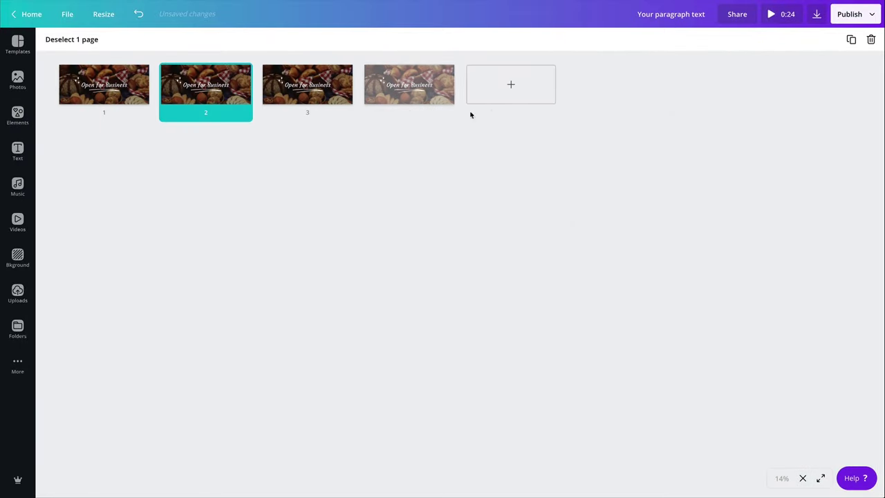
pyautogui.click(803, 478)
# - Download all four pages as an MP4 video, then open 'Your paragraph text (1).mp4'
pyautogui.scroll(-10, 707, 315)
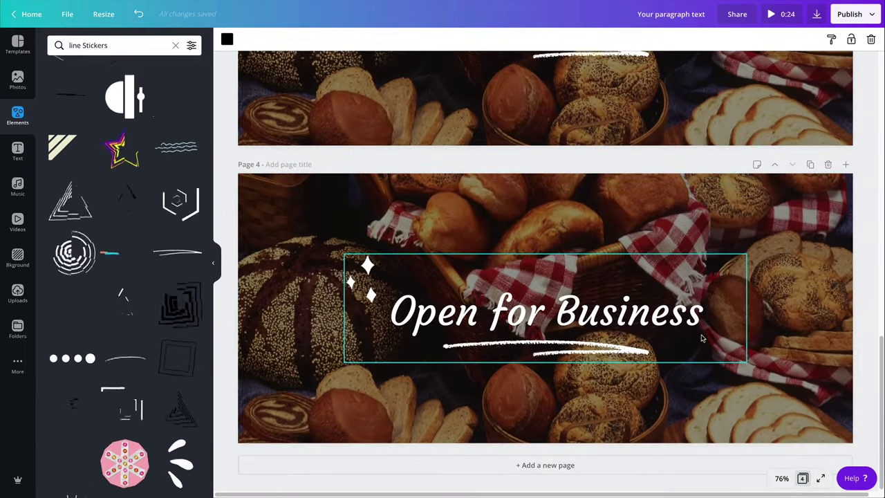
pyautogui.scroll(2, 699, 338)
pyautogui.click(816, 14)
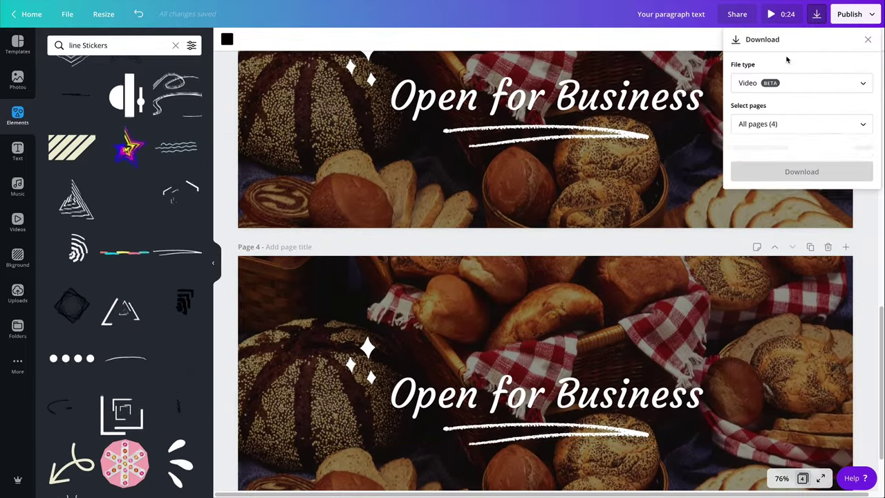
pyautogui.click(750, 124)
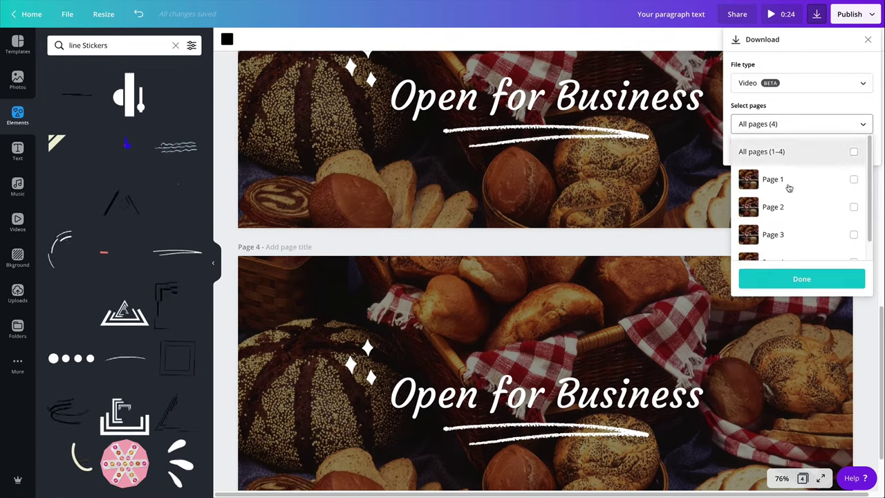
pyautogui.click(800, 280)
pyautogui.click(802, 146)
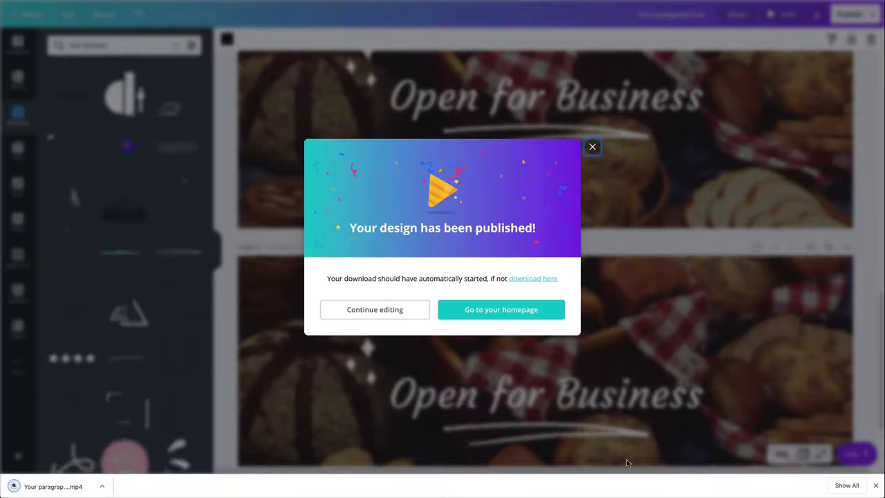
pyautogui.click(591, 149)
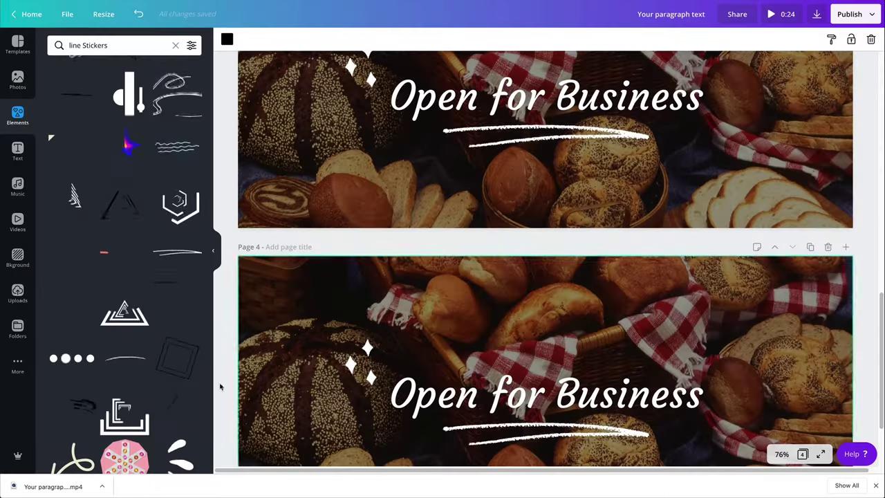
pyautogui.click(71, 487)
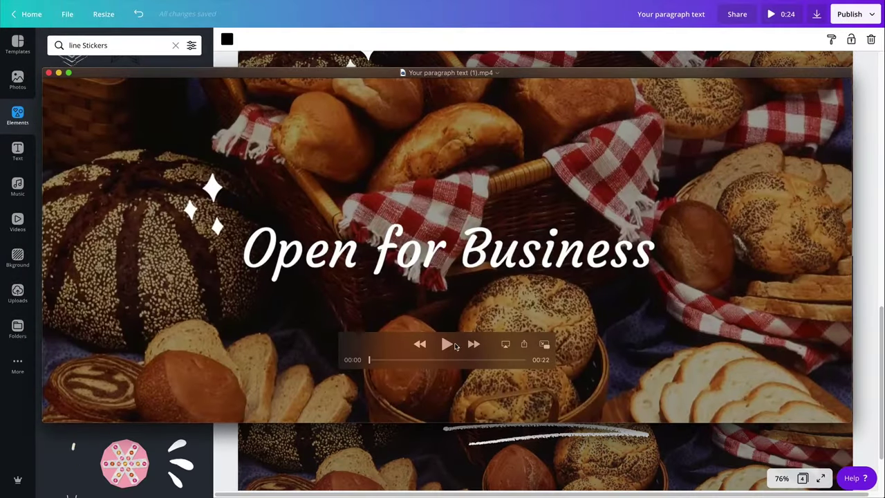
# - Briefly play and pause the exported cover video in QuickTime, then close the player
pyautogui.click(449, 344)
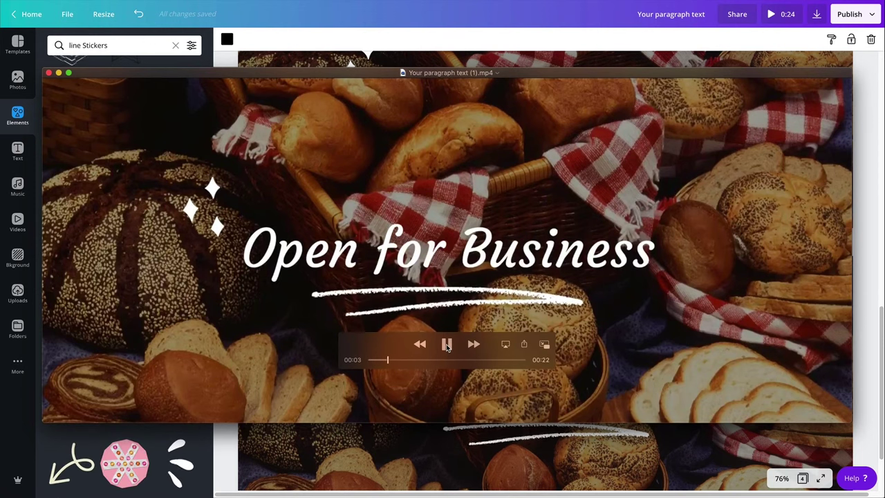
pyautogui.click(446, 345)
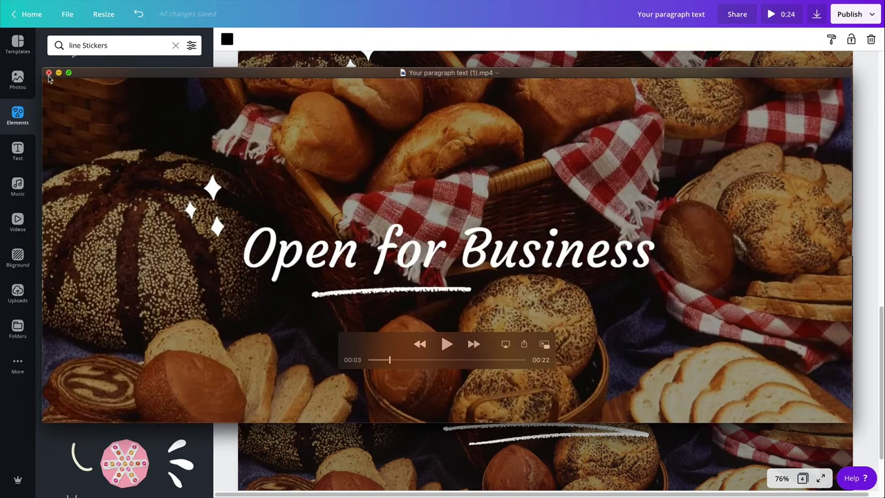
pyautogui.press('super+w')
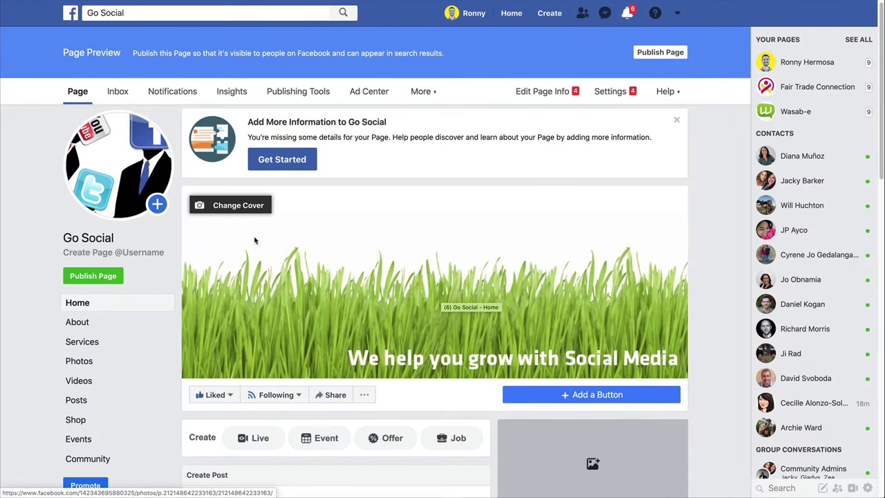
# - Upload the exported MP4 from Downloads as the Go Social page's cover video and publish it
pyautogui.click(243, 206)
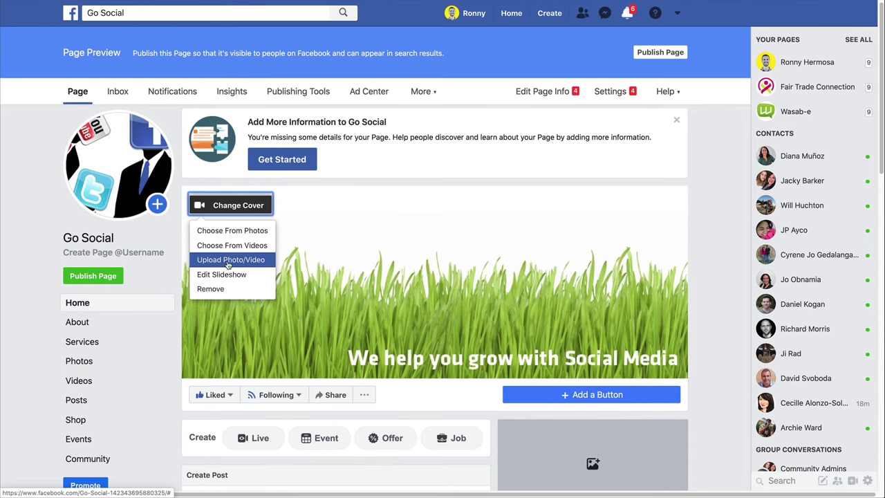
pyautogui.click(254, 260)
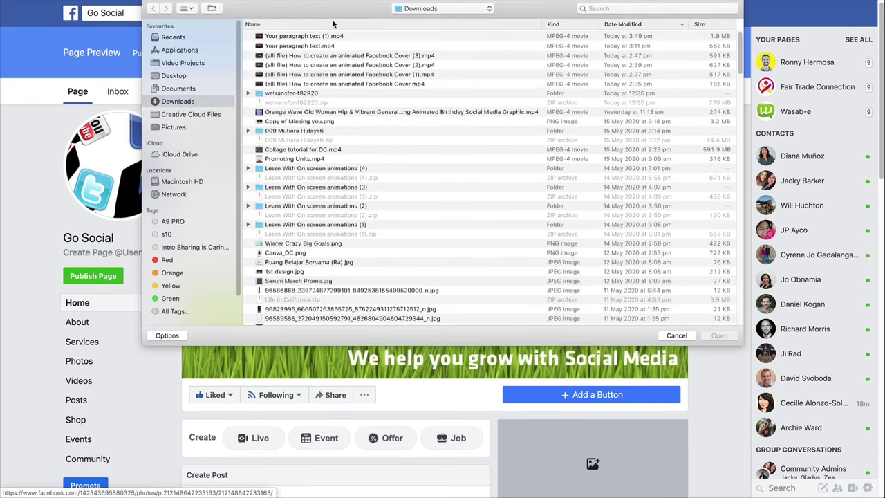
pyautogui.doubleClick(321, 38)
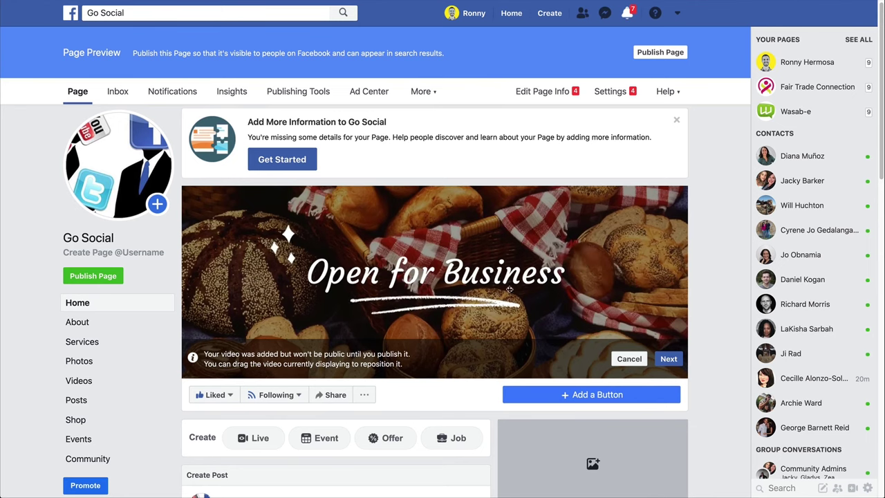
pyautogui.click(667, 358)
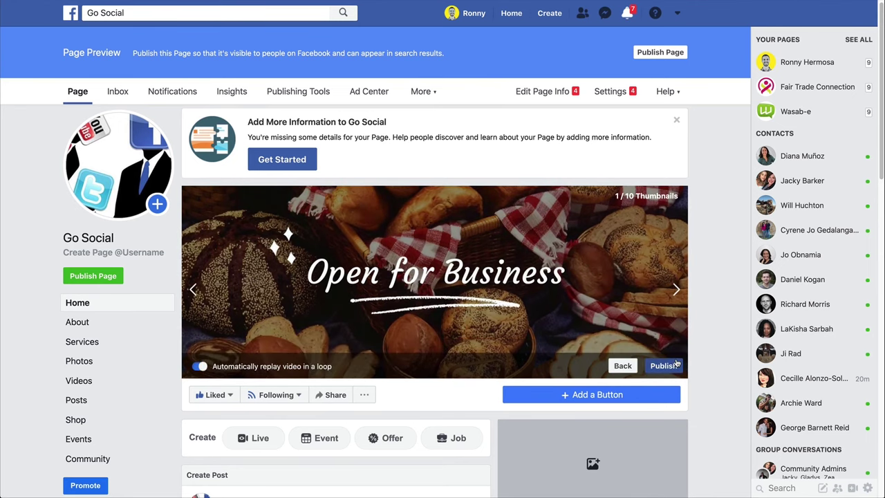
pyautogui.click(665, 365)
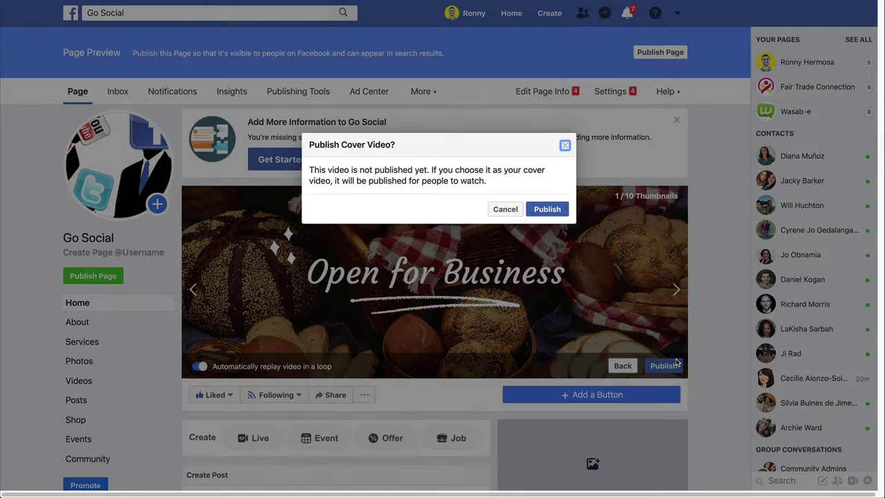
pyautogui.click(531, 209)
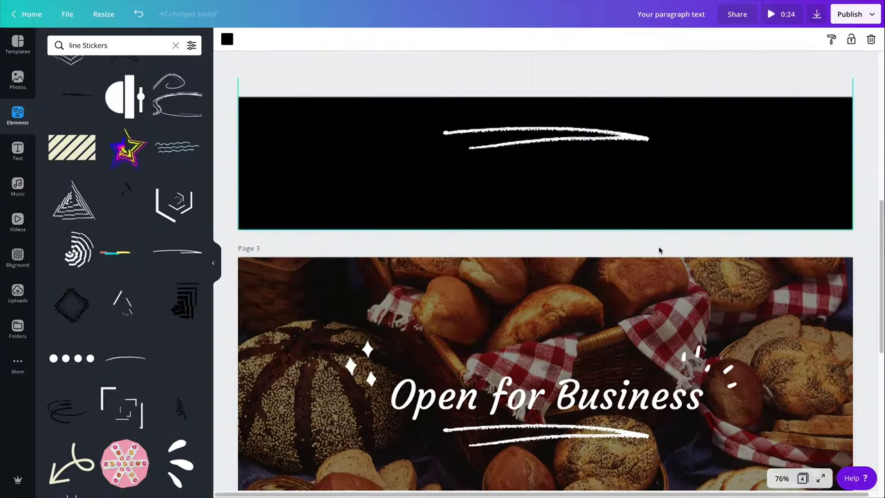
pyautogui.scroll(-10, 651, 298)
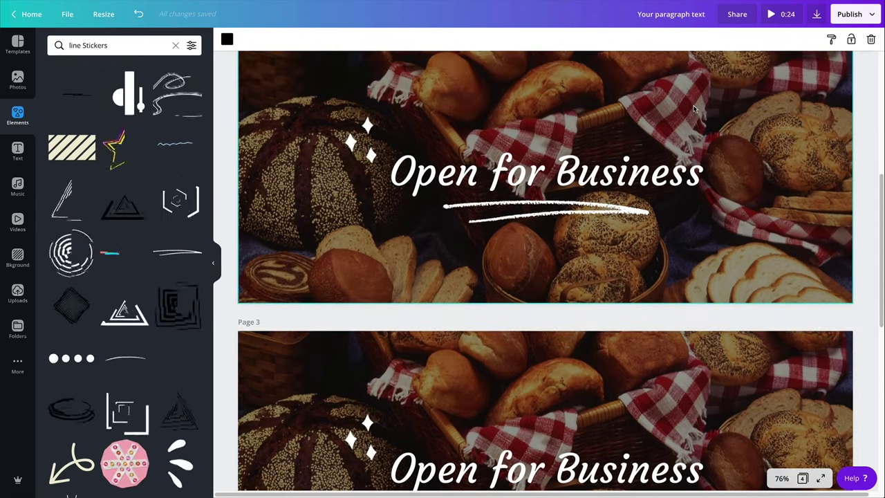
pyautogui.scroll(5, 668, 308)
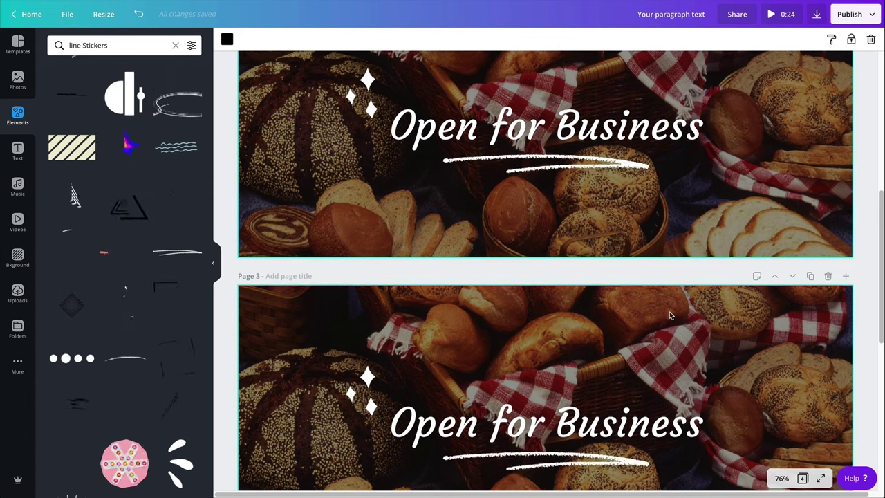
pyautogui.scroll(5, 669, 311)
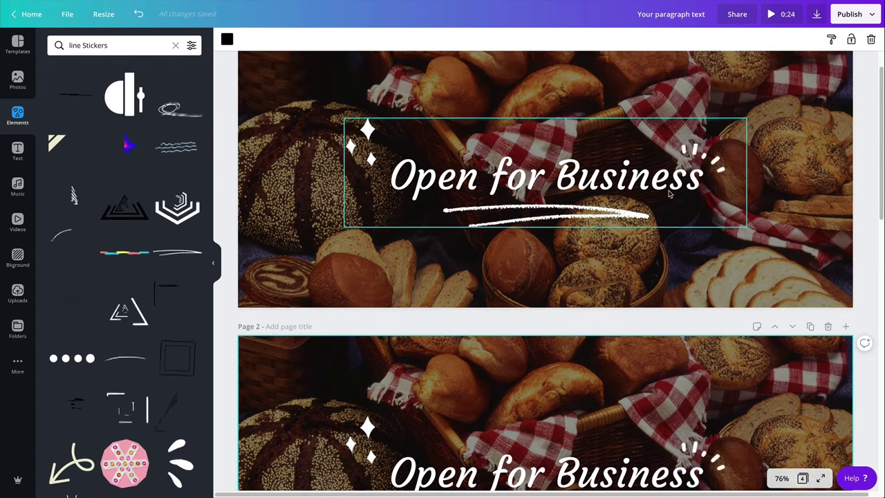